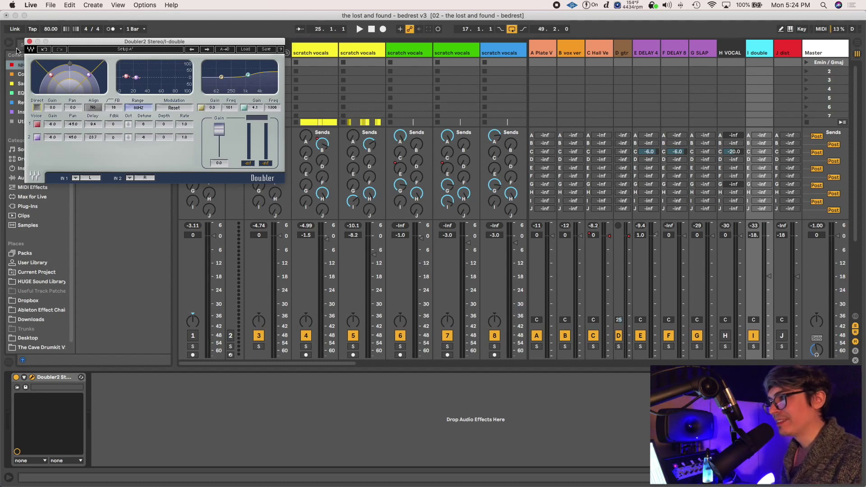
Close the Doubler2 plug-in window and place the insert marker at bar 21 on the first scratch vocals track in the Arrangement
{"action": "left_click", "coordinate": [29, 42]}
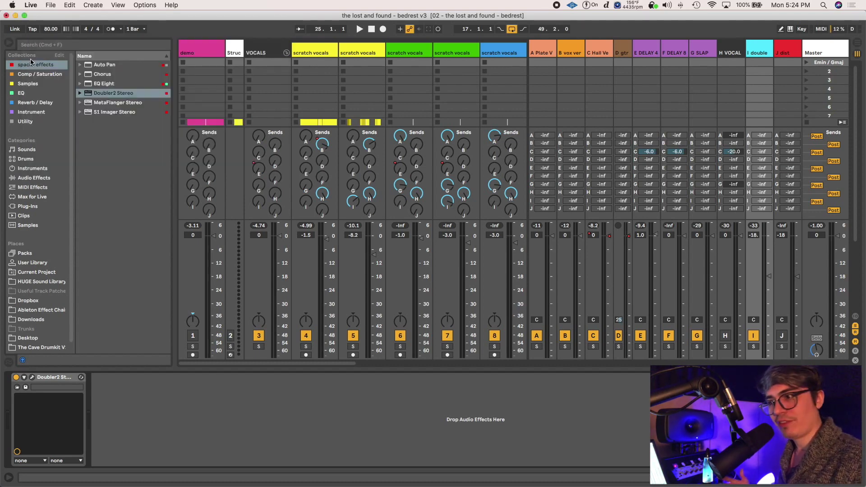
{"action": "key", "text": "Tab"}
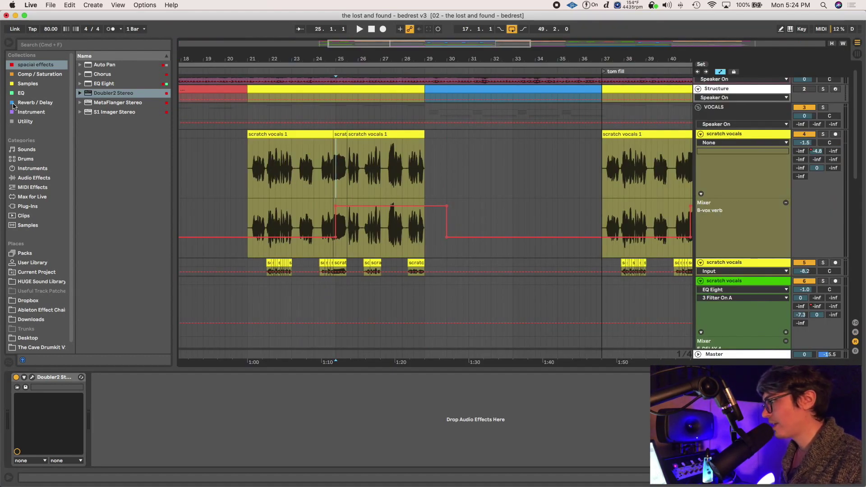
{"action": "left_click", "coordinate": [242, 173]}
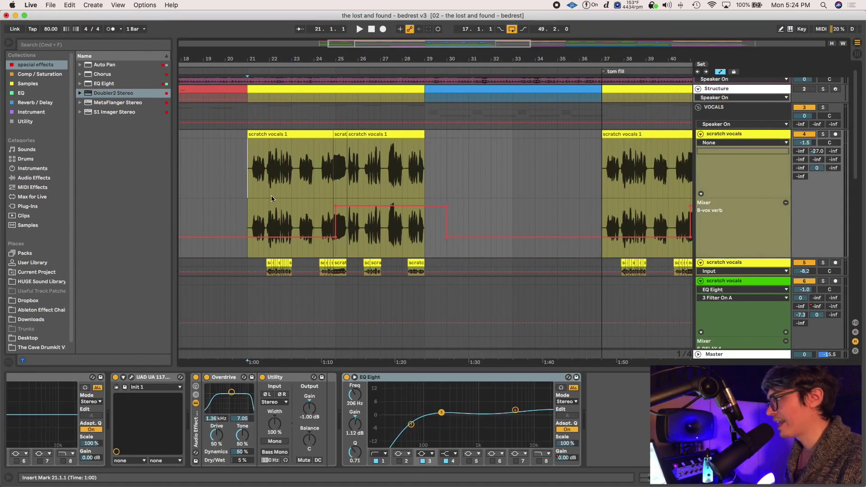
{"action": "scroll", "coordinate": [288, 204], "scroll_direction": "down", "scroll_amount": 2}
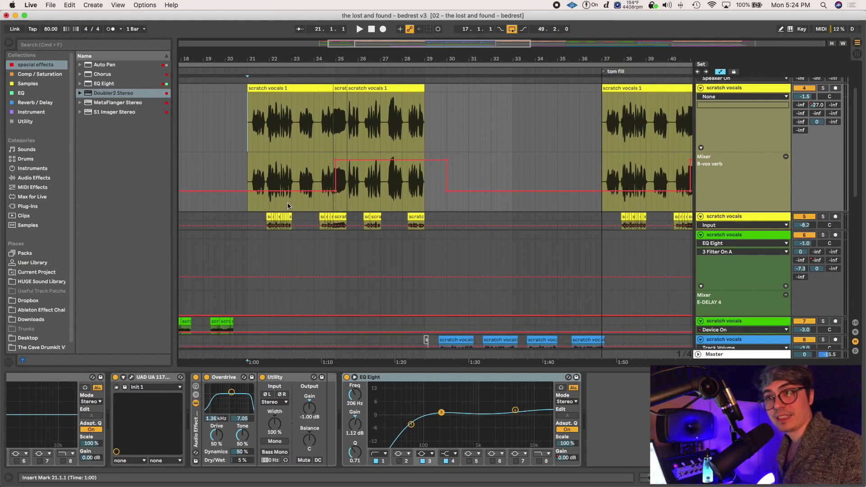
{"action": "left_click", "coordinate": [265, 165]}
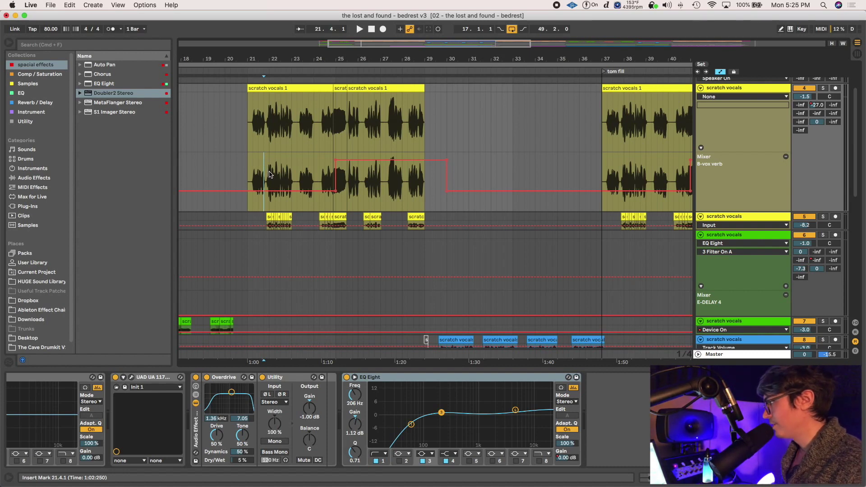
{"action": "left_click", "coordinate": [251, 169]}
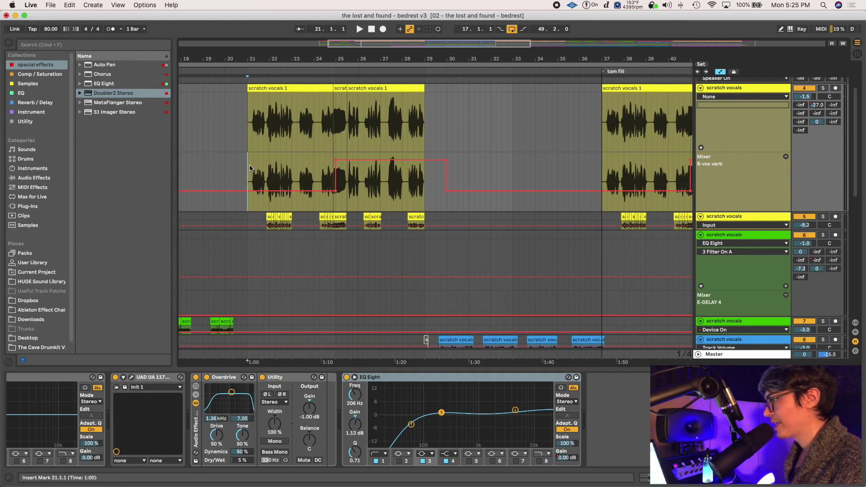
Solo the first scratch vocals track, play from bar 24.4 and show the mixer
{"action": "left_click", "coordinate": [826, 89]}
{"action": "key", "text": "Tab"}
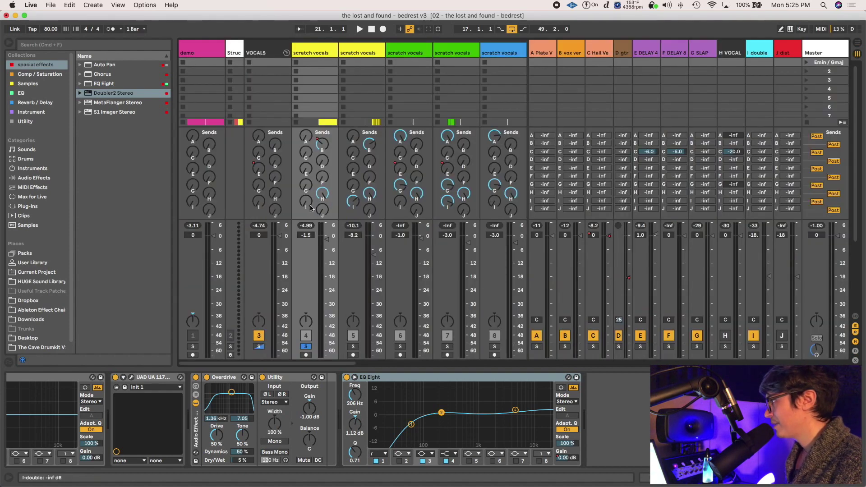
{"action": "key", "text": "Tab"}
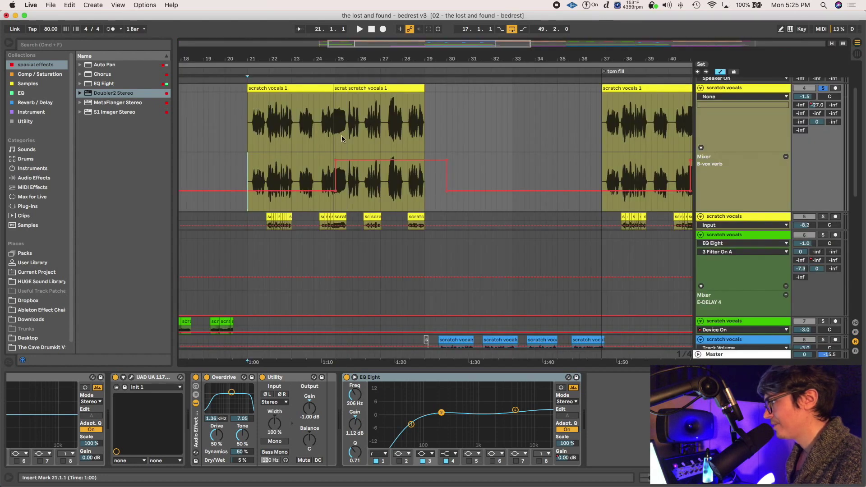
{"action": "left_click", "coordinate": [333, 120]}
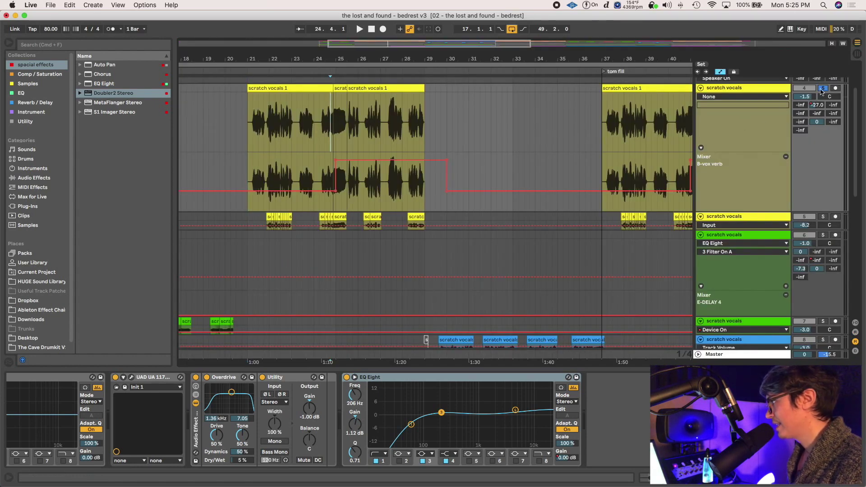
{"action": "key", "text": "space"}
{"action": "key", "text": "Tab"}
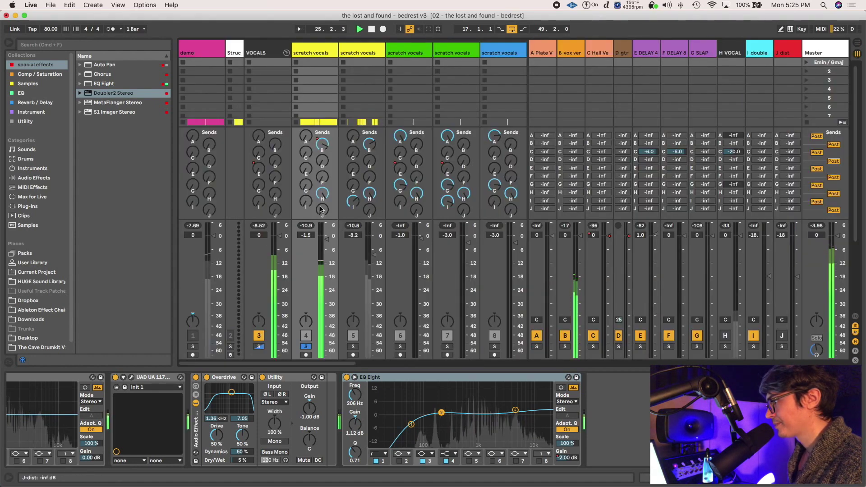
Set both the first scratch vocals track's I double send and the I double return's volume to 0 dB
{"action": "left_click_drag", "start_coordinate": [305, 207], "coordinate": [309, 206]}
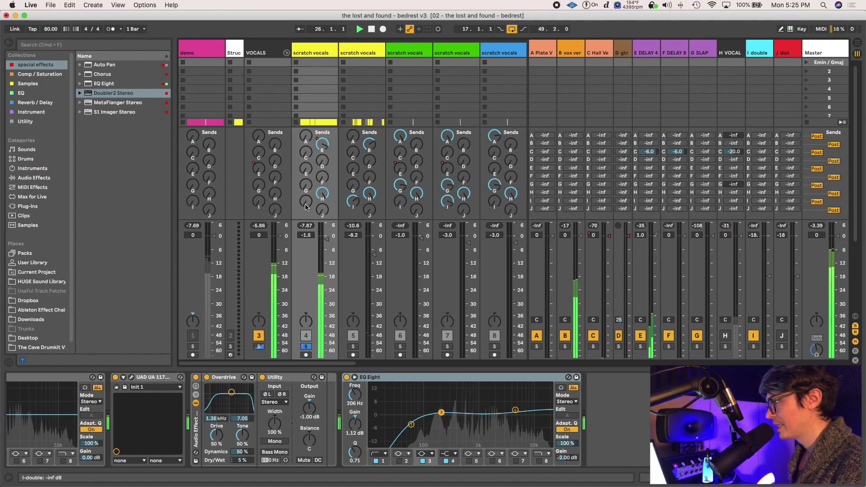
{"action": "key", "text": "space"}
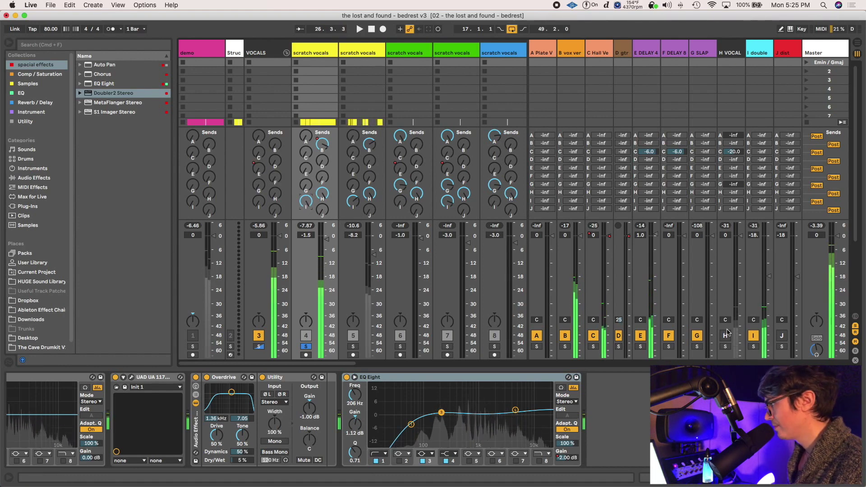
{"action": "left_click", "coordinate": [725, 335]}
{"action": "left_click", "coordinate": [726, 335]}
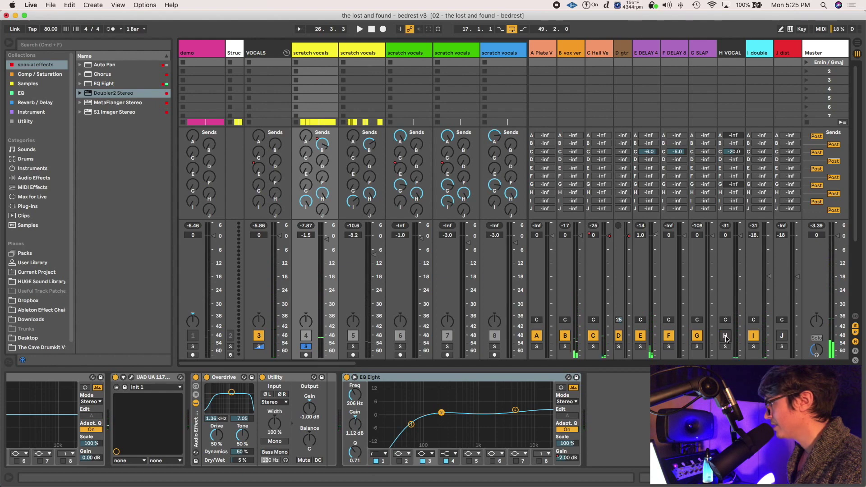
{"action": "left_click_drag", "start_coordinate": [753, 235], "coordinate": [754, 218]}
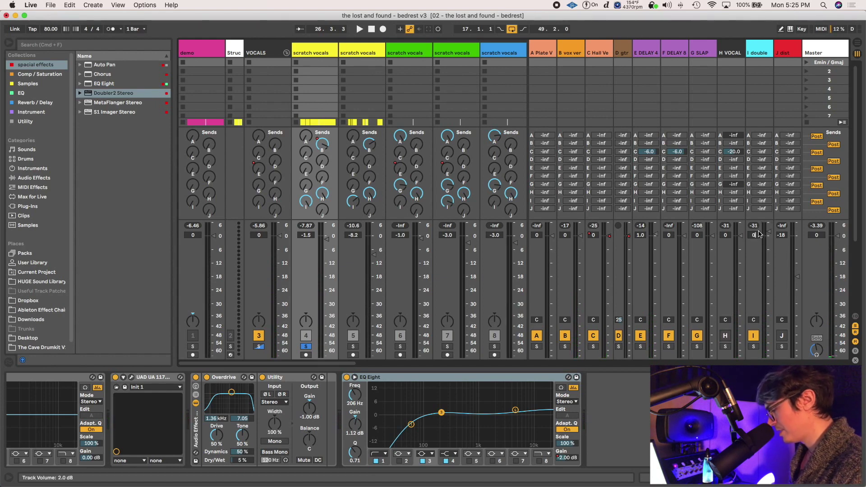
Set the soloed vocal track's volume to 0 dB and play it with its I double send at -inf
{"action": "key", "text": "space"}
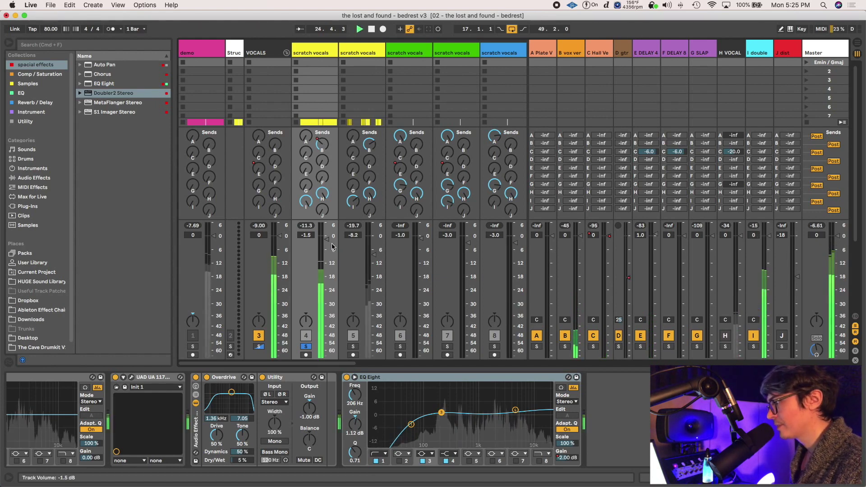
{"action": "left_click_drag", "start_coordinate": [327, 240], "coordinate": [326, 236]}
{"action": "key", "text": "Tab"}
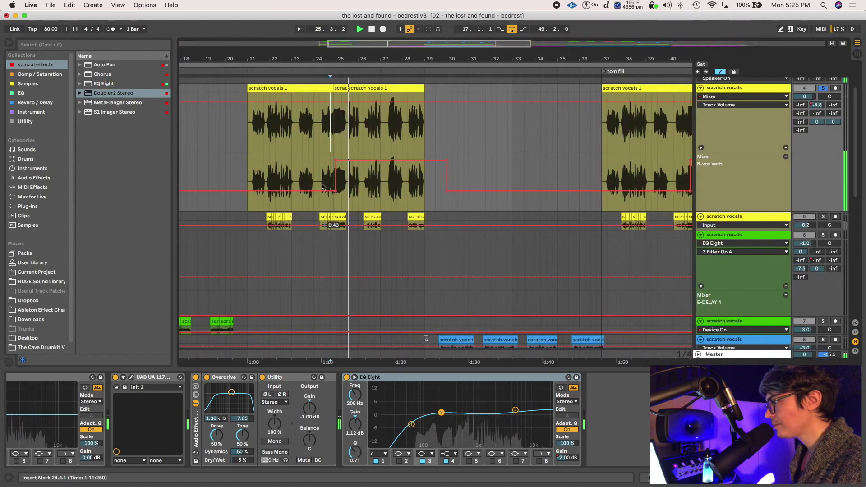
{"action": "key", "text": "Tab"}
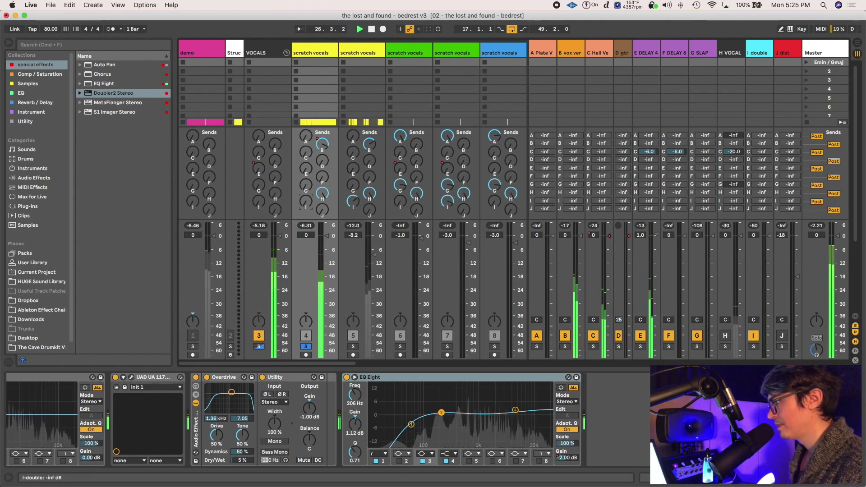
{"action": "key", "text": "space"}
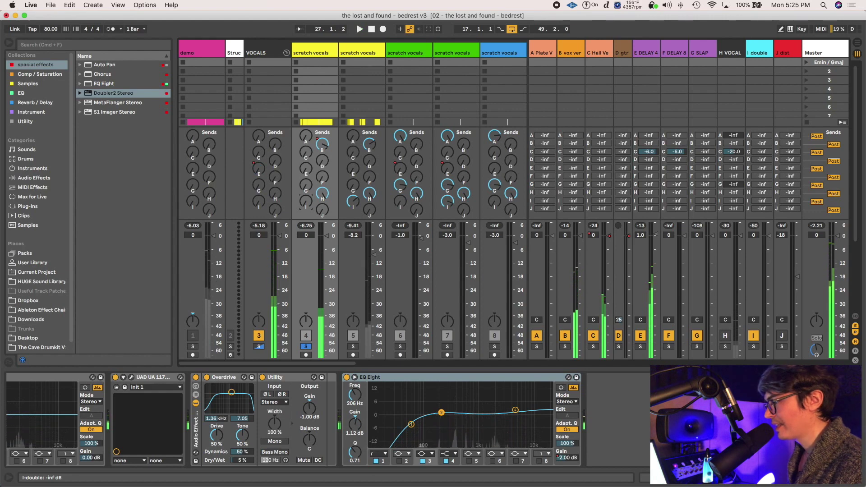
Raise the vocal track's I double send again for comparison, and solo the I double return for playback
{"action": "left_click_drag", "start_coordinate": [307, 204], "coordinate": [306, 136]}
{"action": "key", "text": "space"}
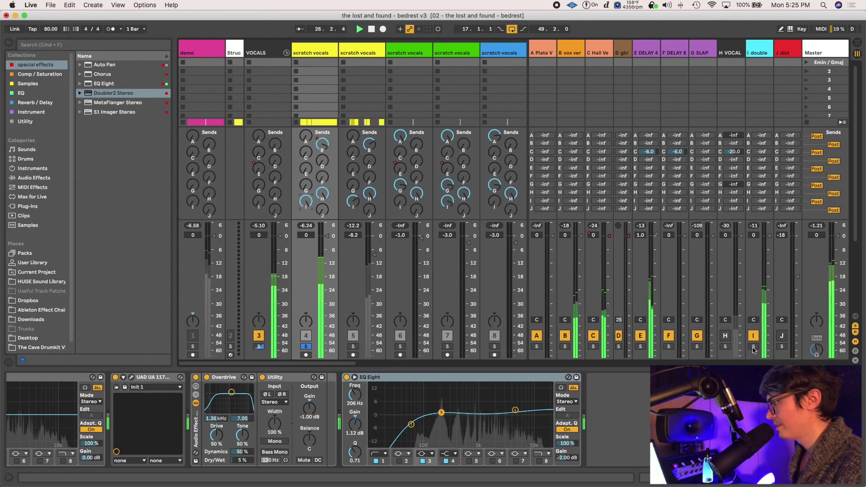
{"action": "key", "text": "space"}
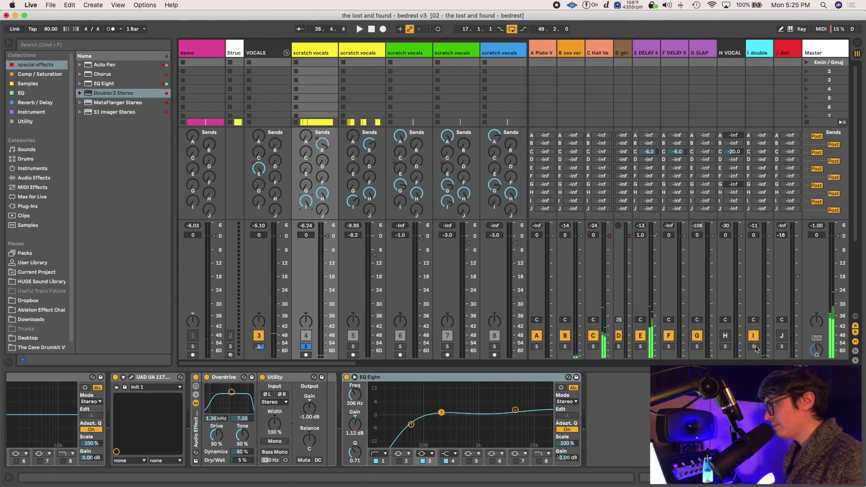
{"action": "left_click", "coordinate": [752, 347]}
{"action": "key", "text": "space"}
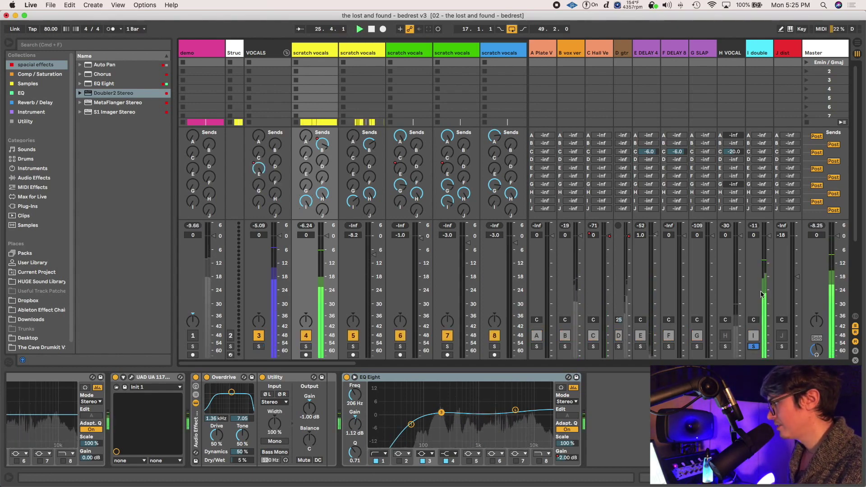
Add EQ Eight to the I double return with a low cut at 104 Hz, Q 0.63, and a high cut at 14.1 kHz, Q 0.35
{"action": "left_click", "coordinate": [755, 53]}
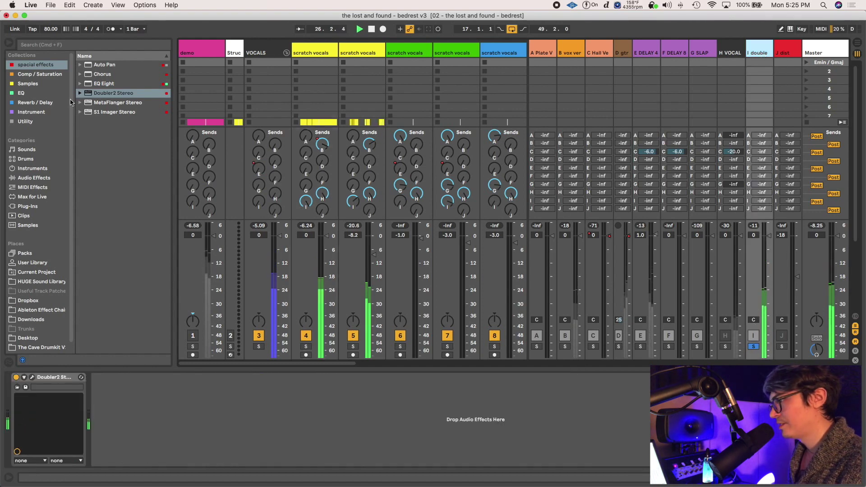
{"action": "left_click", "coordinate": [34, 178]}
{"action": "double_click", "coordinate": [102, 198]}
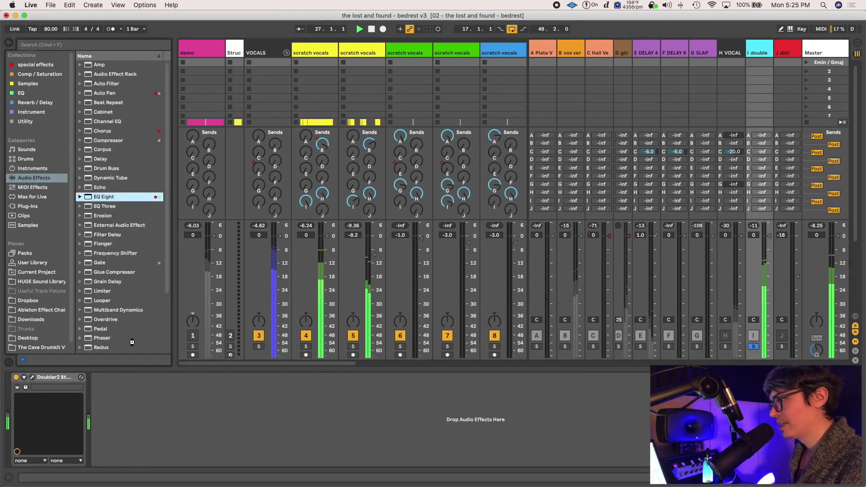
{"action": "left_click_drag", "start_coordinate": [186, 422], "coordinate": [176, 422]}
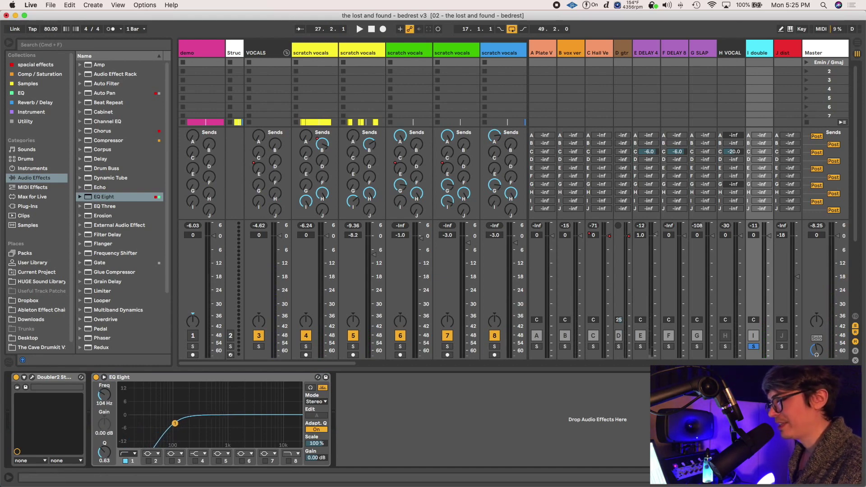
{"action": "left_click", "coordinate": [289, 461]}
{"action": "key", "text": "space"}
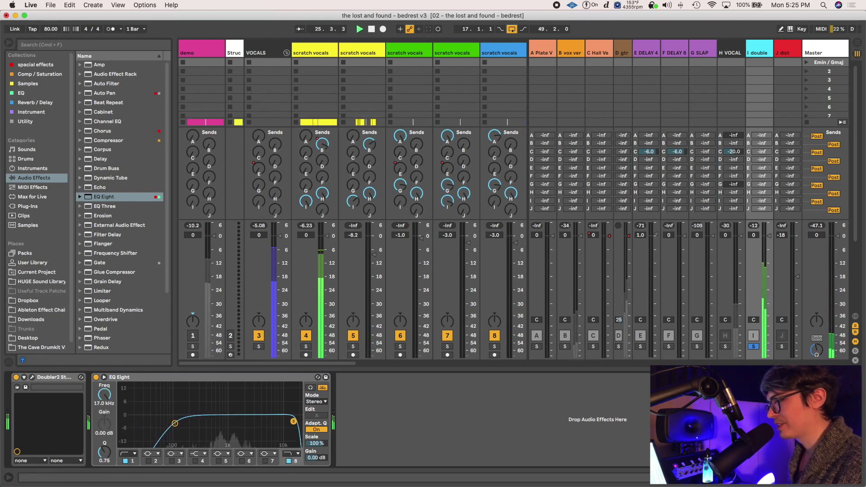
{"action": "left_click_drag", "start_coordinate": [266, 423], "coordinate": [289, 431]}
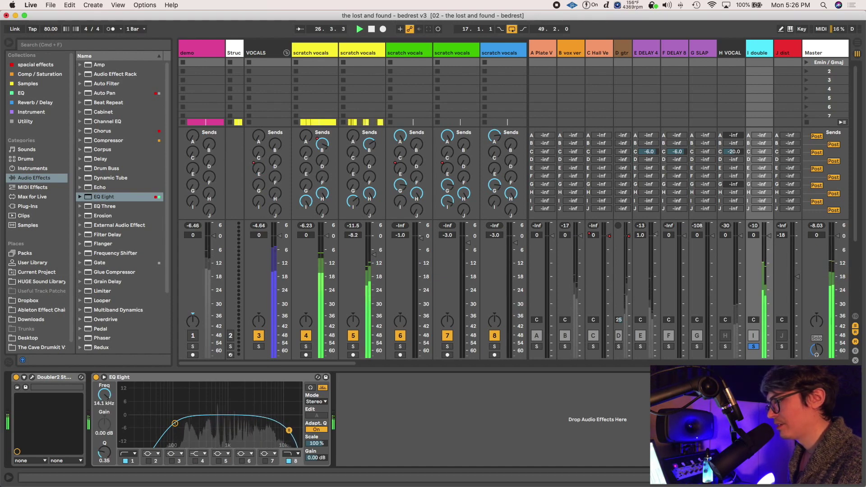
Unsolo the I double return and set the first vocal track's I double send to -9.2 dB during playback
{"action": "left_click", "coordinate": [753, 347]}
{"action": "key", "text": "space"}
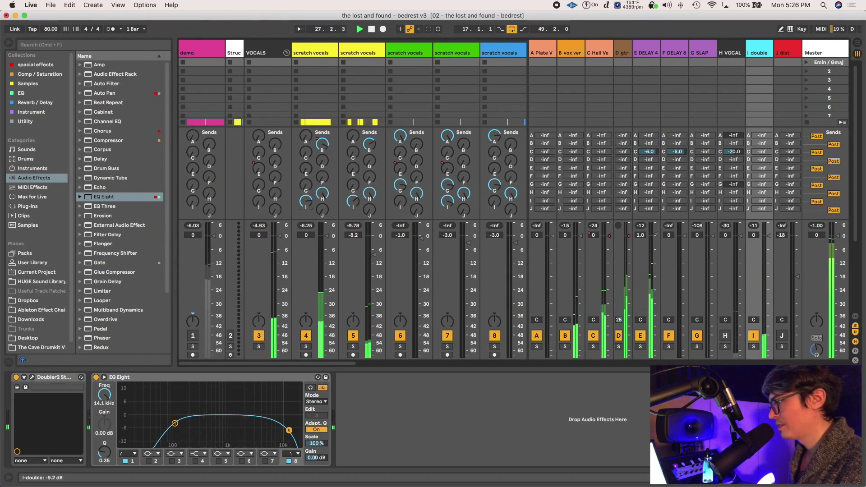
Show the vocals around bar 22 in the Arrangement and enlarge the second scratch vocals track's height
{"action": "key", "text": "Tab"}
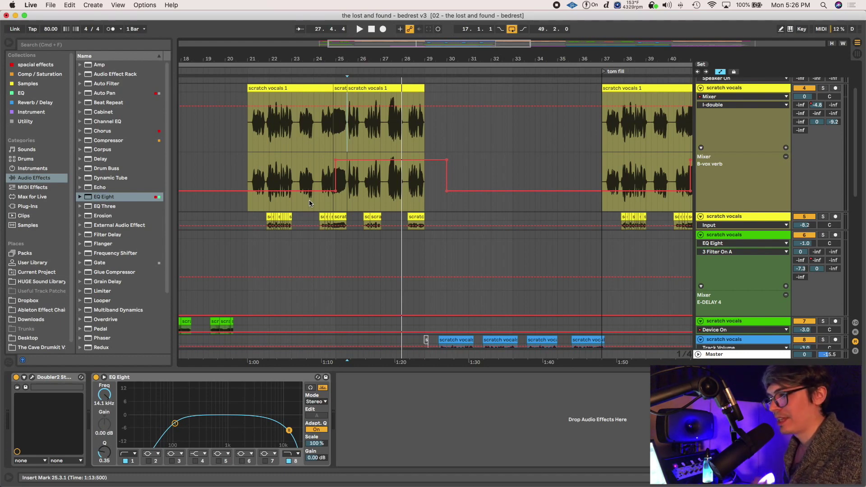
{"action": "left_click", "coordinate": [271, 169]}
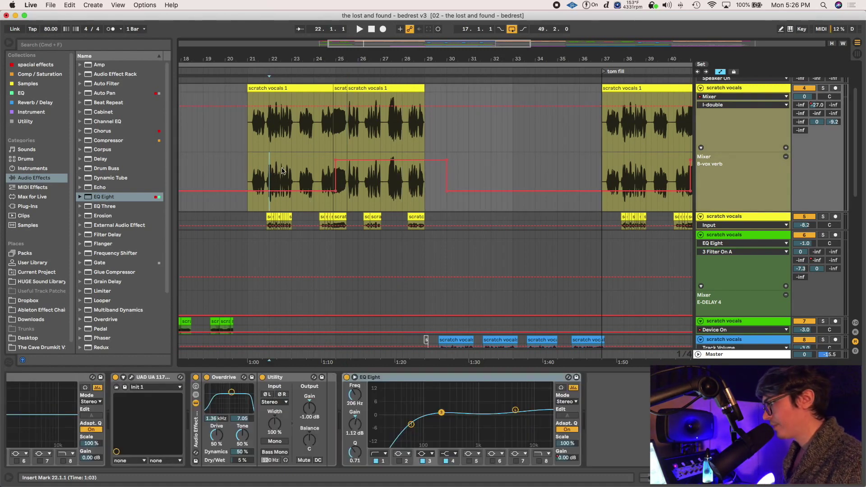
{"action": "left_click", "coordinate": [265, 174]}
{"action": "key", "text": "plus"}
{"action": "key", "text": "plus"}
{"action": "key", "text": "plus"}
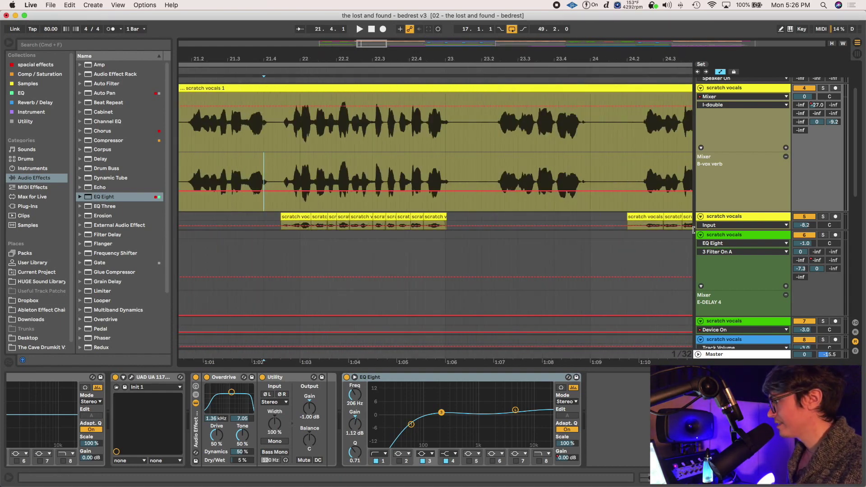
{"action": "left_click_drag", "start_coordinate": [717, 234], "coordinate": [722, 289]}
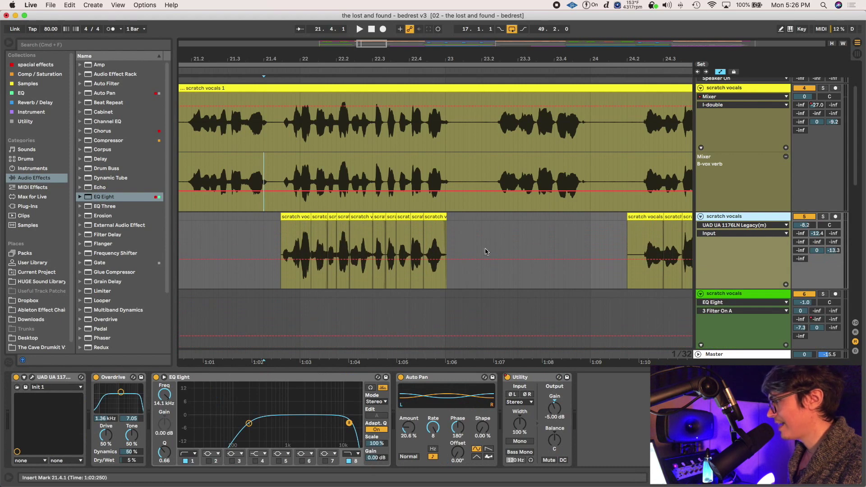
Extend the first slice of the second scratch vocals track's phrase to bar 23, replacing the slices that follow it
{"action": "left_click", "coordinate": [323, 185]}
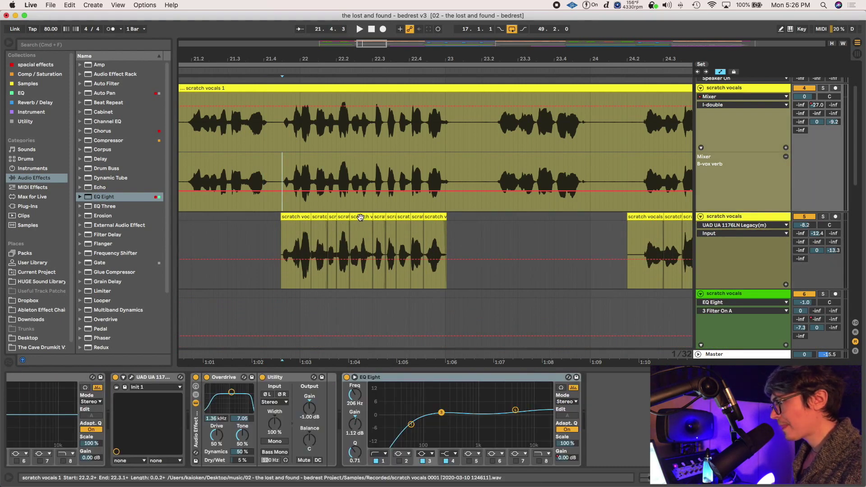
{"action": "left_click", "coordinate": [361, 218]}
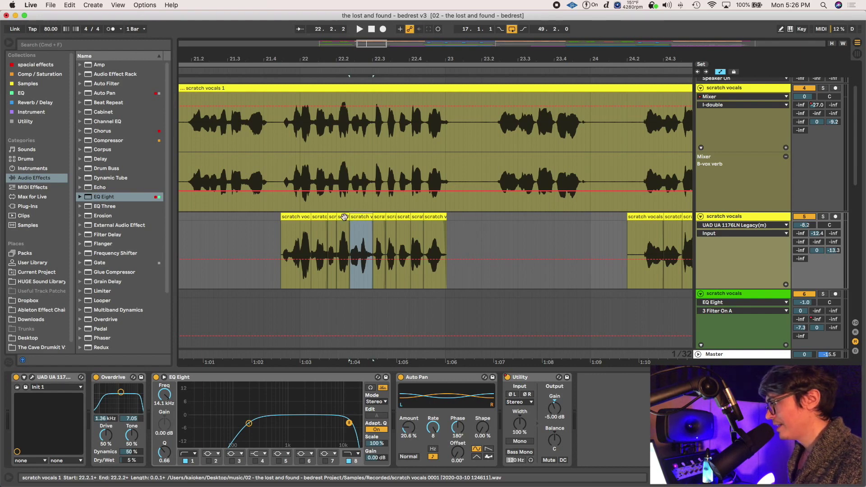
{"action": "left_click", "coordinate": [308, 225]}
{"action": "scroll", "coordinate": [308, 224], "scroll_direction": "up", "scroll_amount": 5}
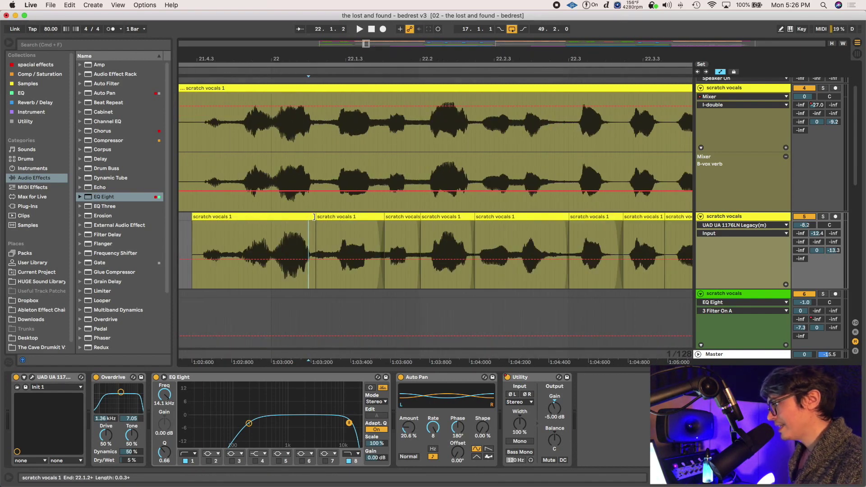
{"action": "scroll", "coordinate": [314, 217], "scroll_direction": "down", "scroll_amount": 3}
{"action": "left_click_drag", "start_coordinate": [313, 217], "coordinate": [668, 223]}
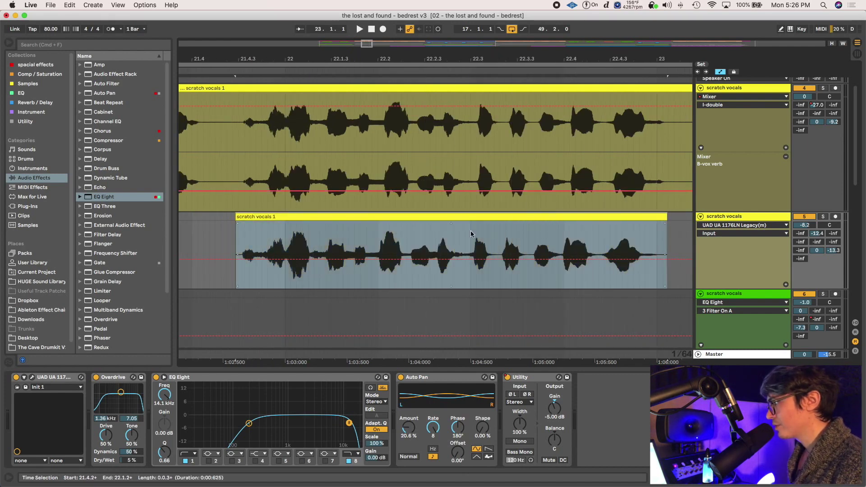
Compare the word near beat 22.4 across both vocal tracks, undo the slice extension, and re-extend the double's first slice to 23.1.1
{"action": "left_click_drag", "start_coordinate": [472, 247], "coordinate": [493, 174]}
{"action": "left_click_drag", "start_coordinate": [553, 223], "coordinate": [594, 172]}
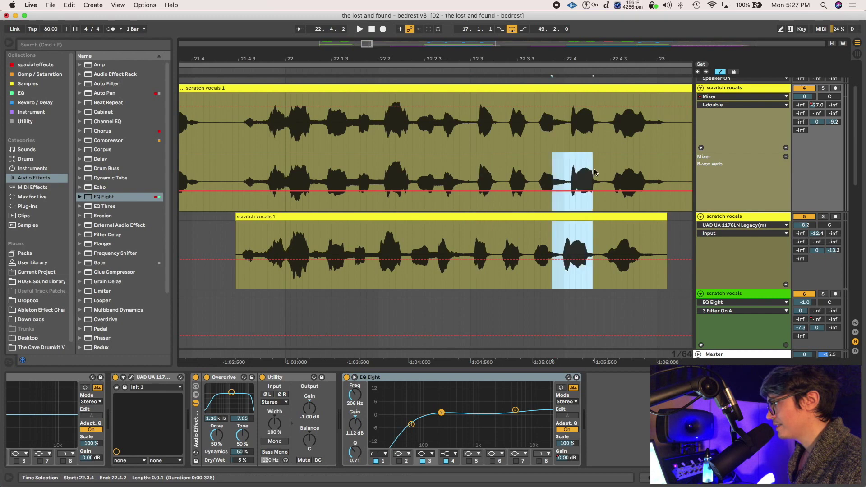
{"action": "key", "text": "super+z"}
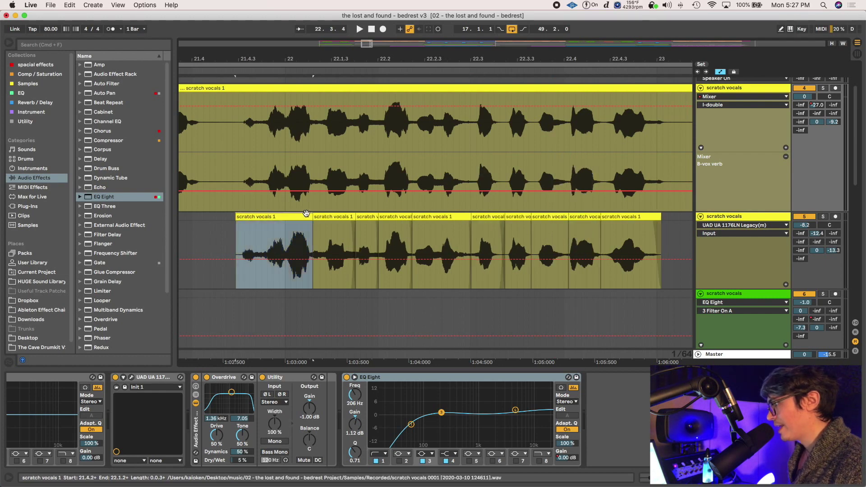
{"action": "key", "text": "super+z"}
Split the second scratch vocals clip at 22.3.3 and move its last part slightly later to match the lead vocal
{"action": "left_click", "coordinate": [535, 231]}
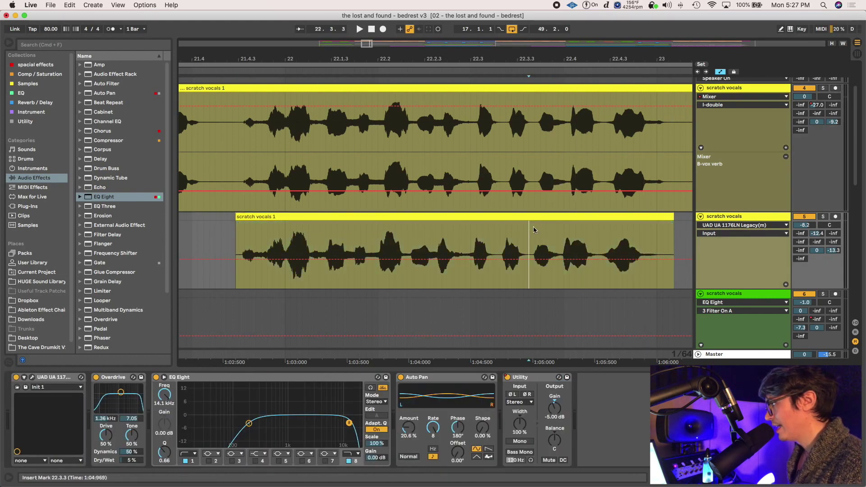
{"action": "key", "text": "super+e"}
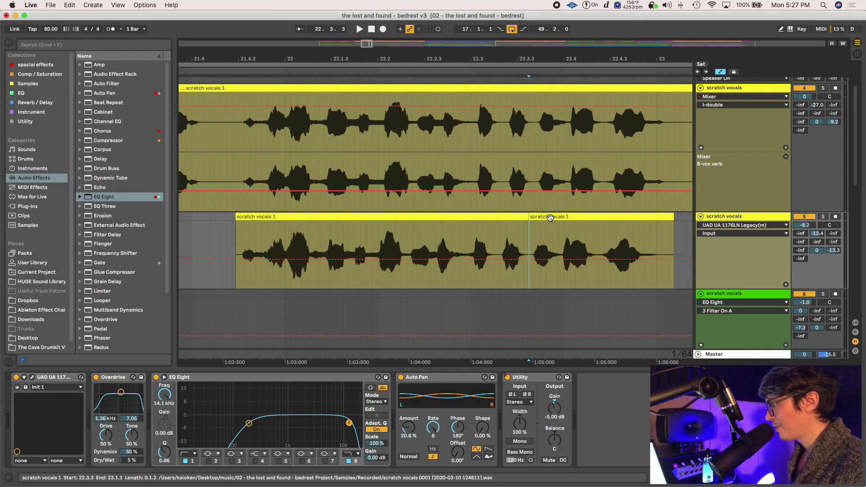
{"action": "left_click_drag", "start_coordinate": [550, 218], "coordinate": [564, 215]}
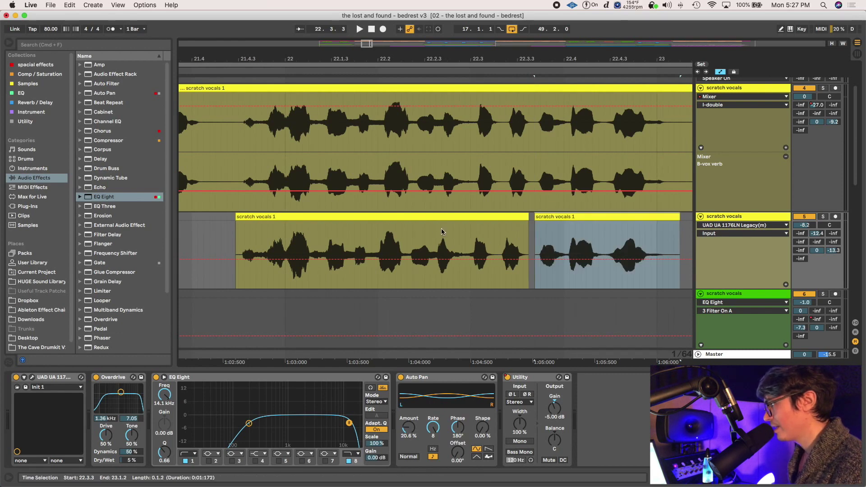
Split the double just before beat 22.2 and move the middle piece later to meet the last one, crossfading the joins
{"action": "left_click", "coordinate": [395, 228]}
{"action": "left_click", "coordinate": [374, 229]}
{"action": "key", "text": "super+e"}
{"action": "left_click_drag", "start_coordinate": [395, 216], "coordinate": [373, 222]}
{"action": "key", "text": "a"}
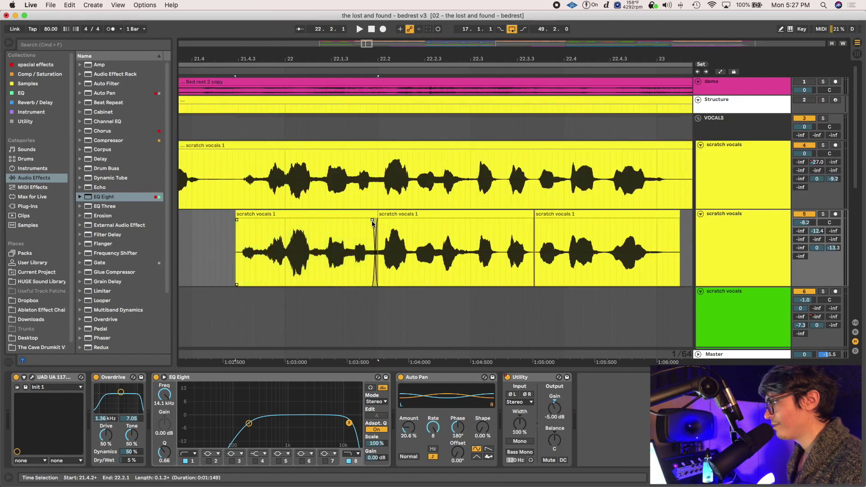
{"action": "left_click_drag", "start_coordinate": [534, 216], "coordinate": [532, 222]}
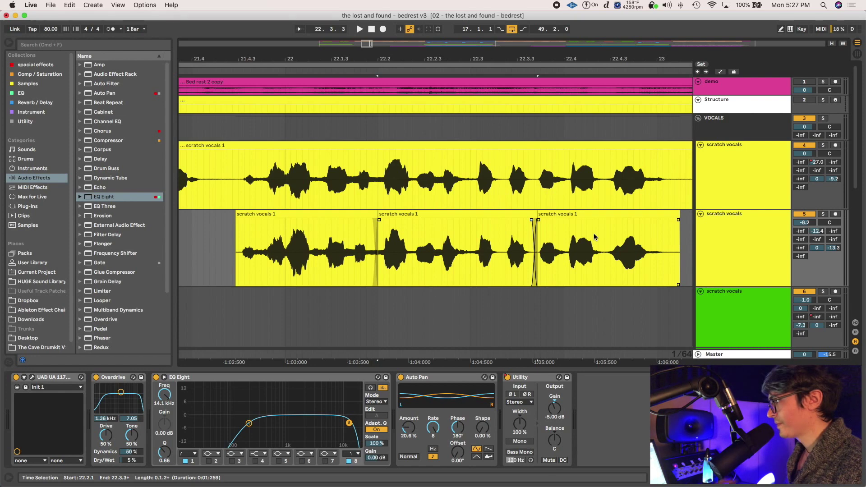
Undo the crossfades, shifts and splits on the second scratch vocals track's phrase
{"action": "key", "text": "super+z"}
{"action": "key", "text": "super+z"}
{"action": "key", "text": "super+z"}
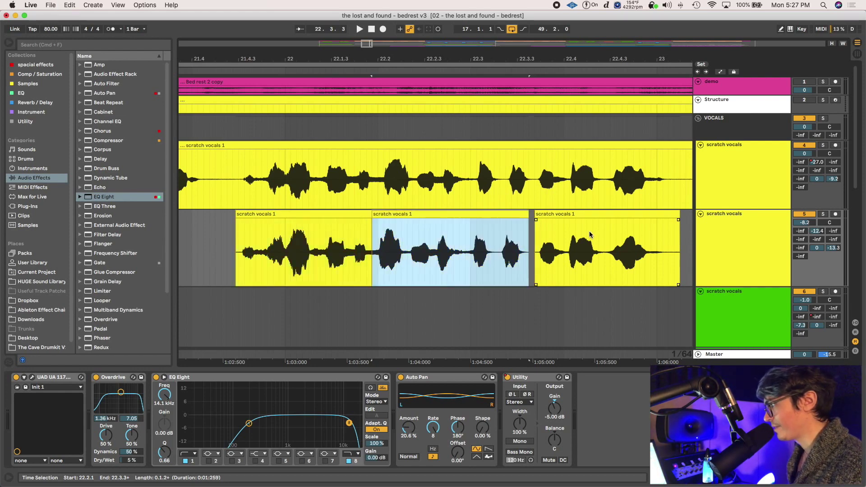
{"action": "key", "text": "super+z"}
{"action": "key", "text": "super+z"}
{"action": "key", "text": "super+z"}
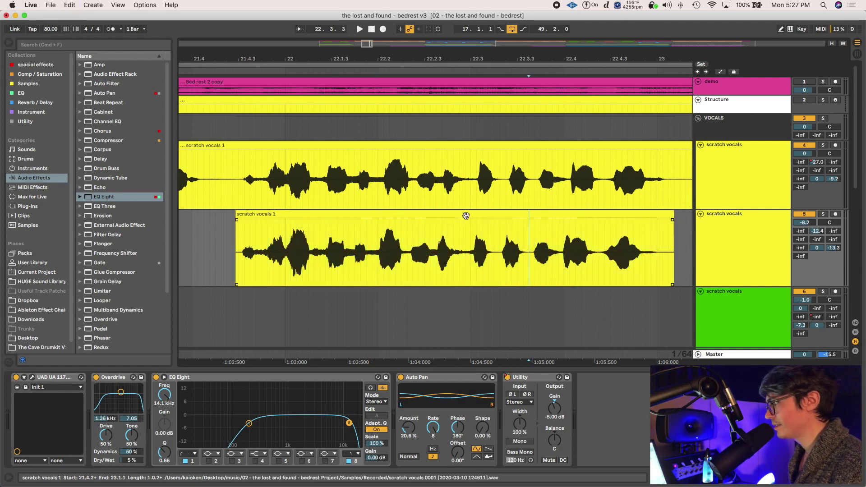
Undo the slice extension to restore the original cuts of the second scratch vocals track's phrase
{"action": "left_click", "coordinate": [460, 190]}
{"action": "left_click", "coordinate": [500, 182]}
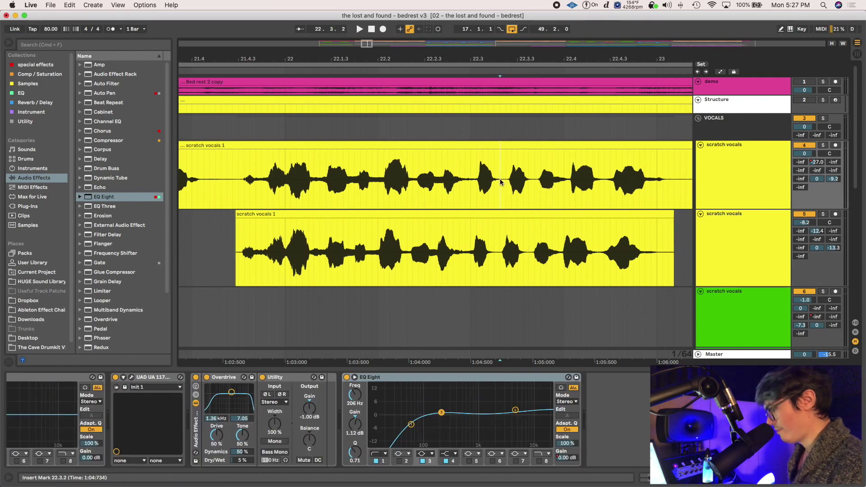
{"action": "scroll", "coordinate": [499, 182], "scroll_direction": "down", "scroll_amount": 5}
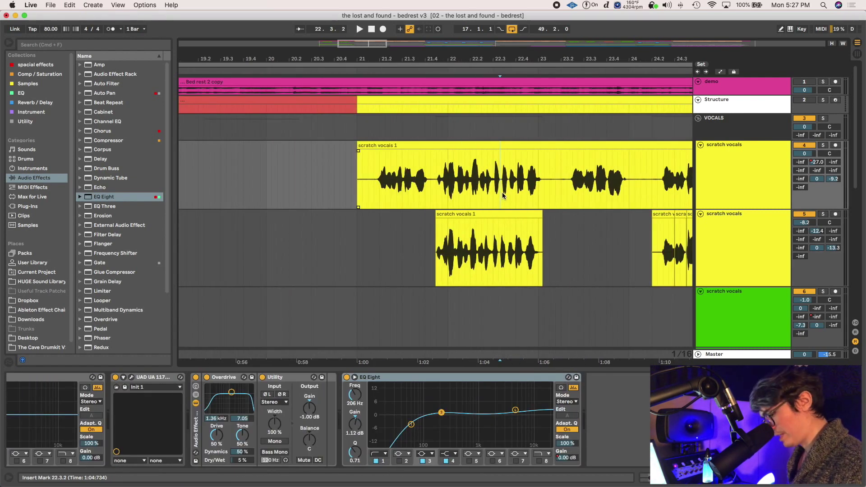
{"action": "key", "text": "super+z"}
{"action": "left_click", "coordinate": [454, 189]}
{"action": "scroll", "coordinate": [455, 199], "scroll_direction": "down", "scroll_amount": 3}
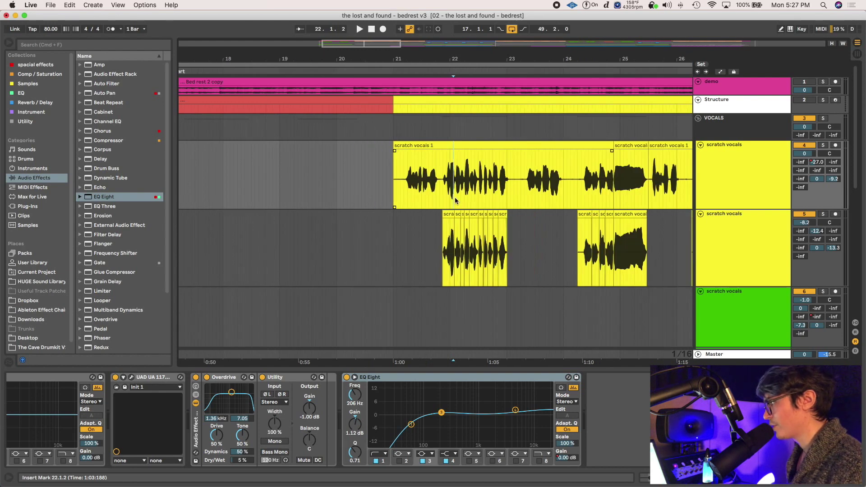
Show the sample of the second vocals track's slice at 22.2.2 and hide the detail view again
{"action": "left_click", "coordinate": [475, 226]}
{"action": "key", "text": "shift+Tab"}
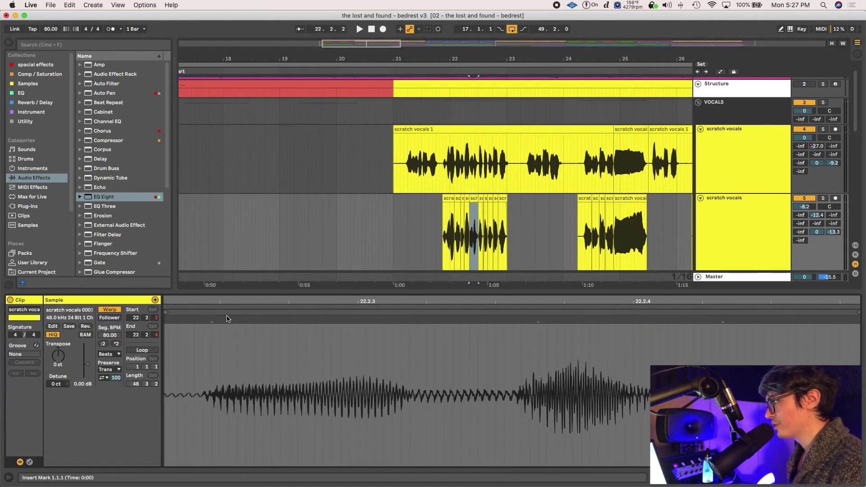
{"action": "key", "text": "super+alt+l"}
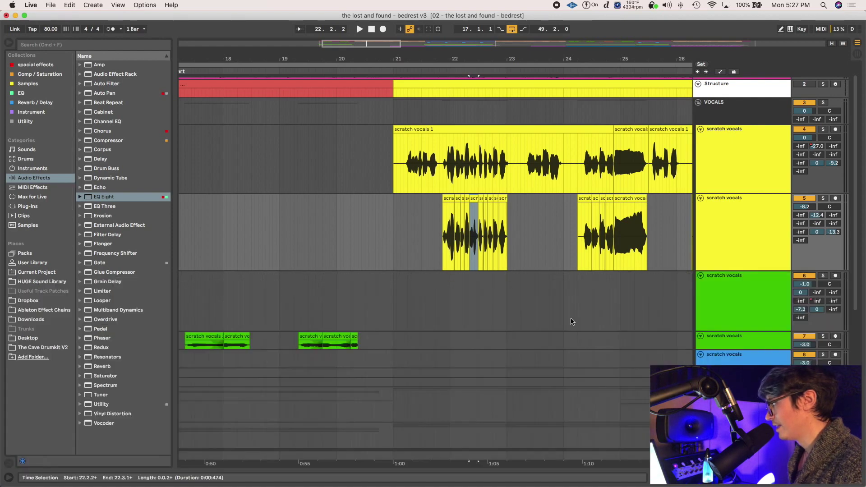
Play the vocals from 21.1.3 and set the second scratch vocals track's volume to 0 dB
{"action": "left_click", "coordinate": [553, 216]}
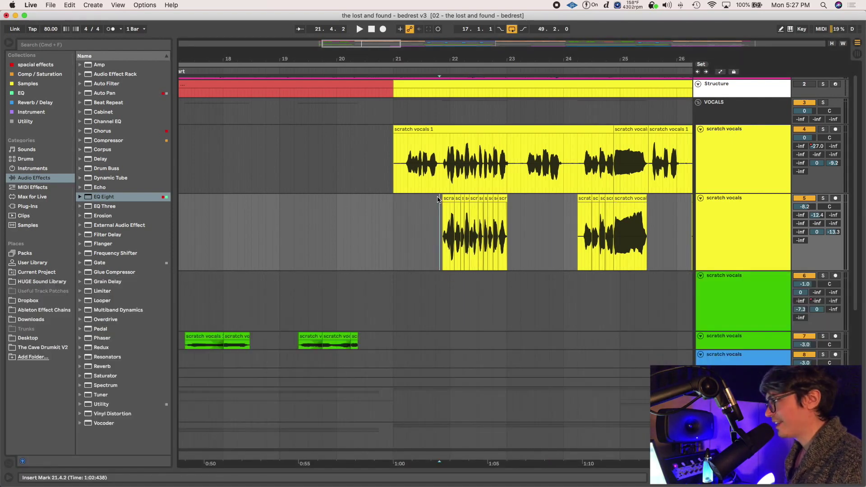
{"action": "left_click", "coordinate": [437, 166]}
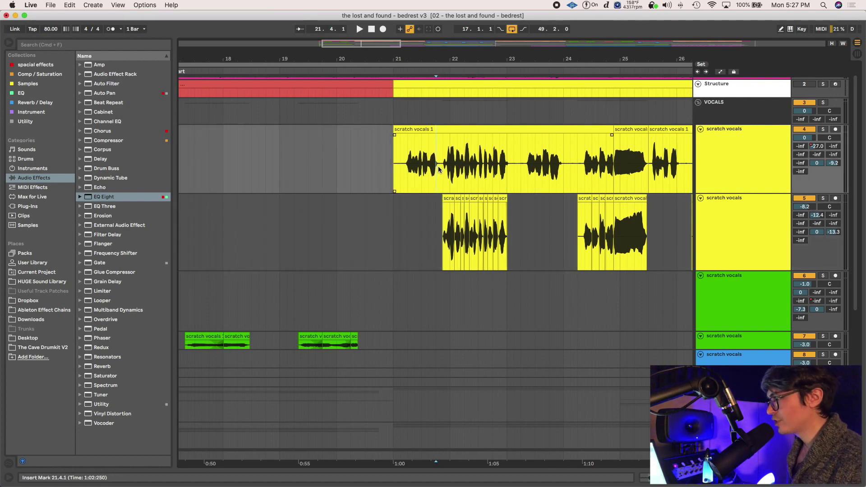
{"action": "left_click", "coordinate": [410, 177]}
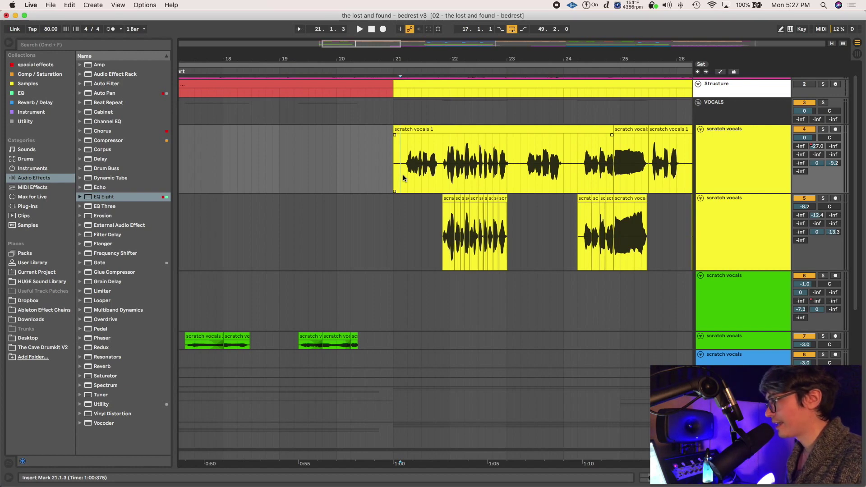
{"action": "key", "text": "space"}
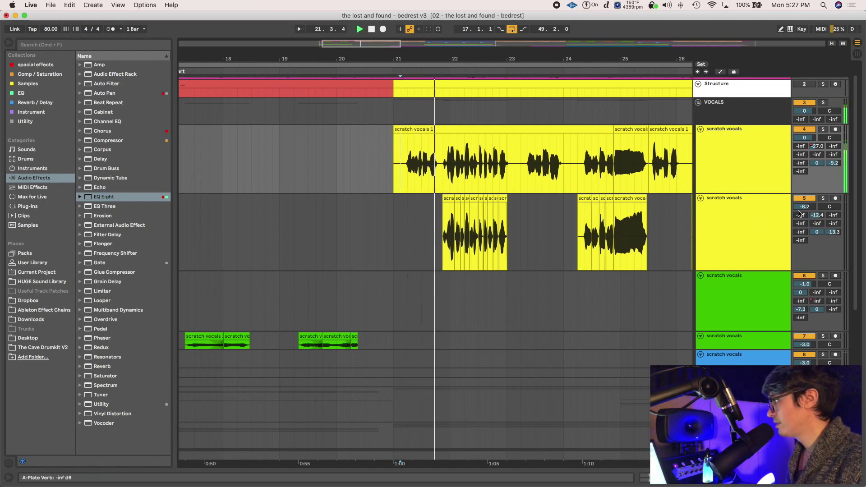
{"action": "left_click_drag", "start_coordinate": [799, 212], "coordinate": [799, 192]}
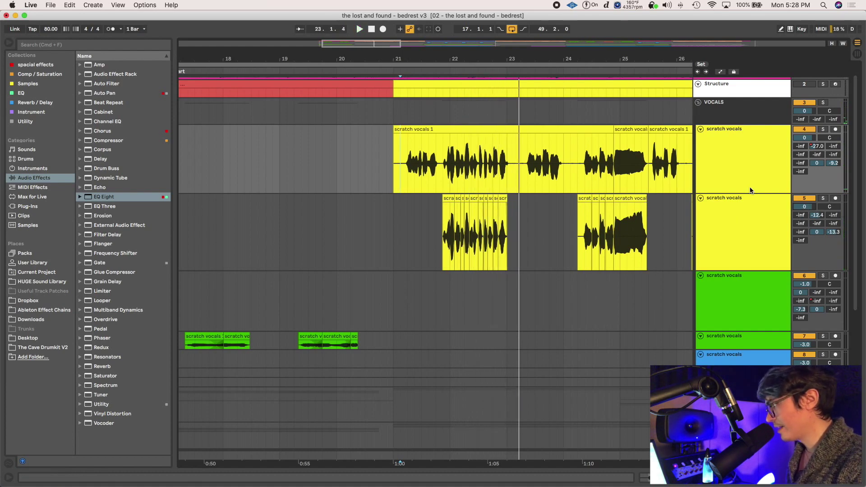
Replay the phrase from 21.1.3, deactivate the second scratch vocals track, and display the automation lanes
{"action": "left_click", "coordinate": [404, 198]}
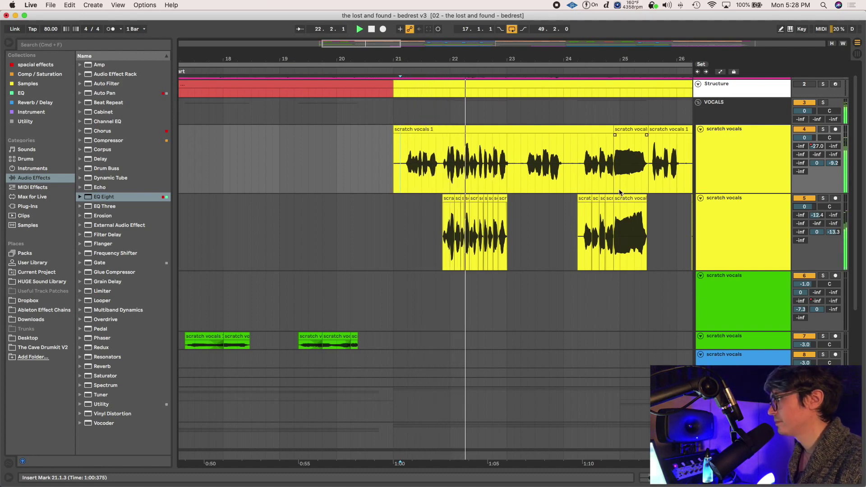
{"action": "left_click", "coordinate": [805, 199]}
{"action": "key", "text": "a"}
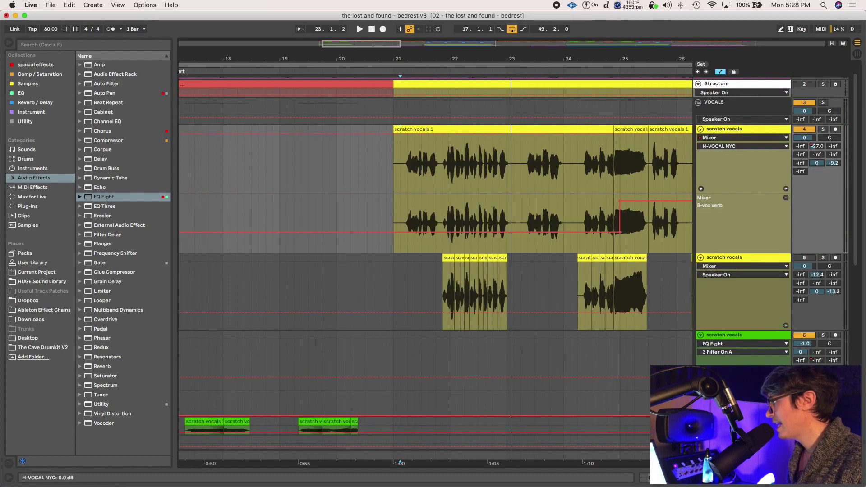
Add Chorus from the special effects collection to the end of the first scratch vocals track's device chain
{"action": "double_click", "coordinate": [753, 130]}
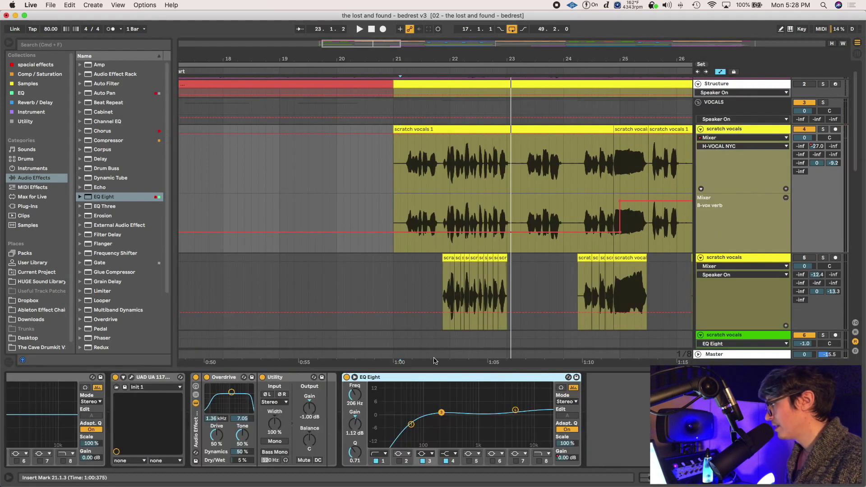
{"action": "left_click", "coordinate": [32, 65]}
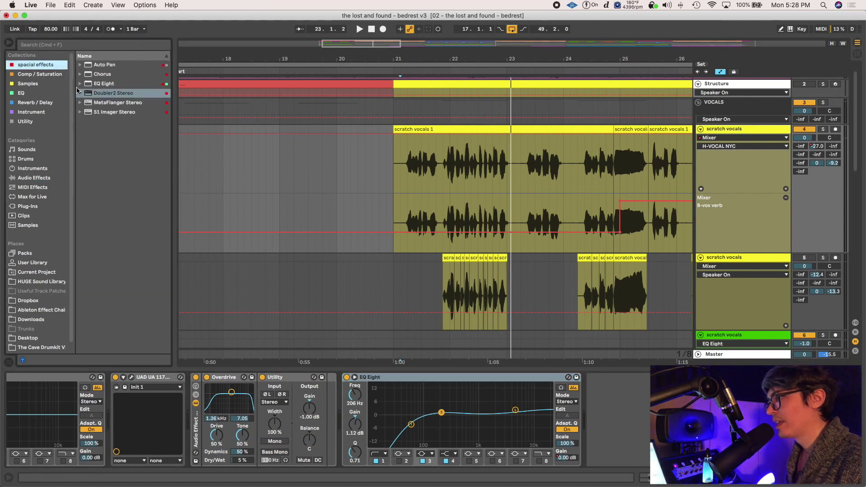
{"action": "left_click", "coordinate": [86, 75]}
{"action": "left_click_drag", "start_coordinate": [641, 427], "coordinate": [641, 426]}
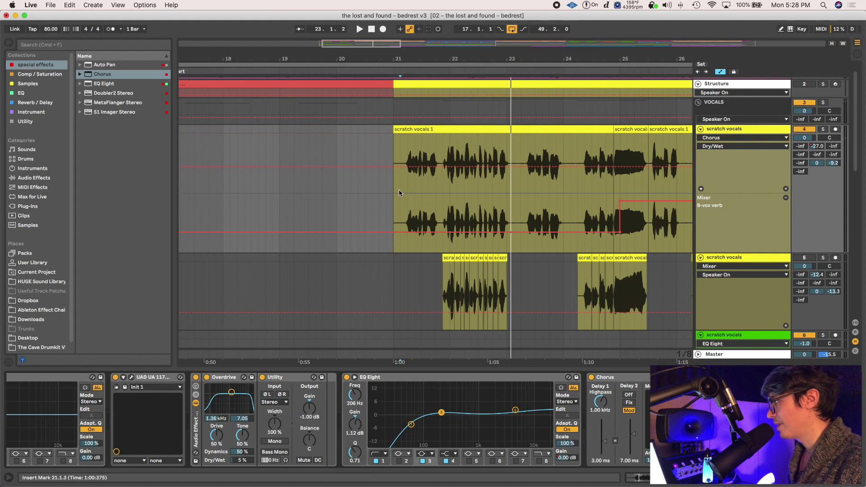
Compare the lead vocal during playback with Chorus off, on and at a different Dry/Wet, and remove Chorus
{"action": "key", "text": "space"}
{"action": "left_click", "coordinate": [591, 377]}
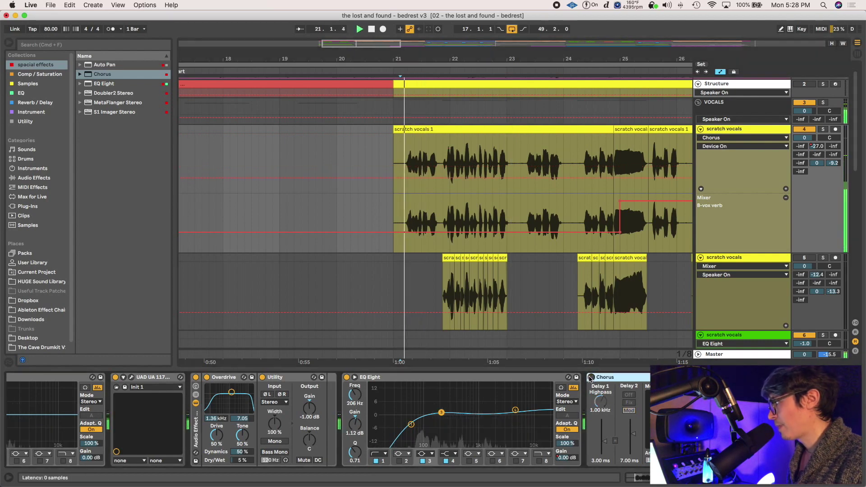
{"action": "left_click", "coordinate": [591, 377]}
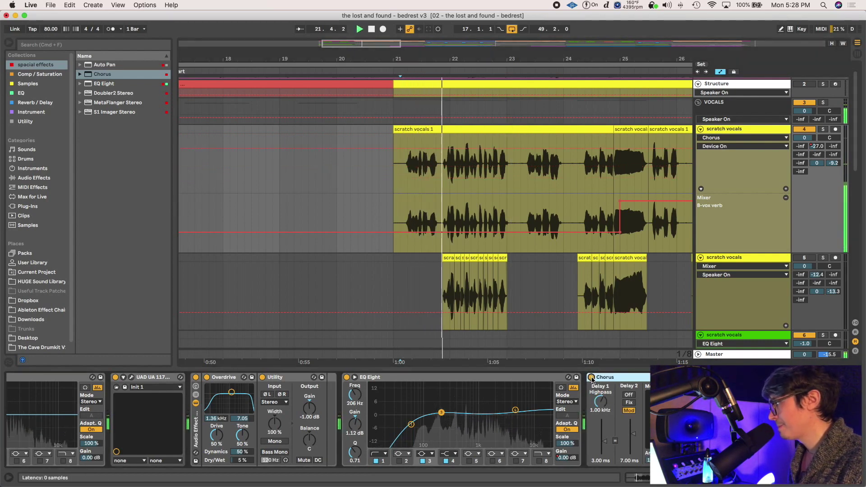
{"action": "left_click", "coordinate": [722, 444]}
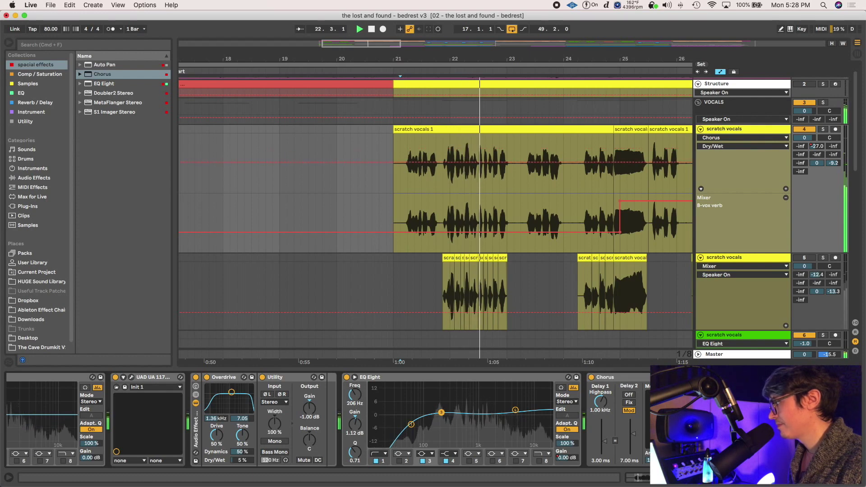
{"action": "left_click", "coordinate": [592, 378]}
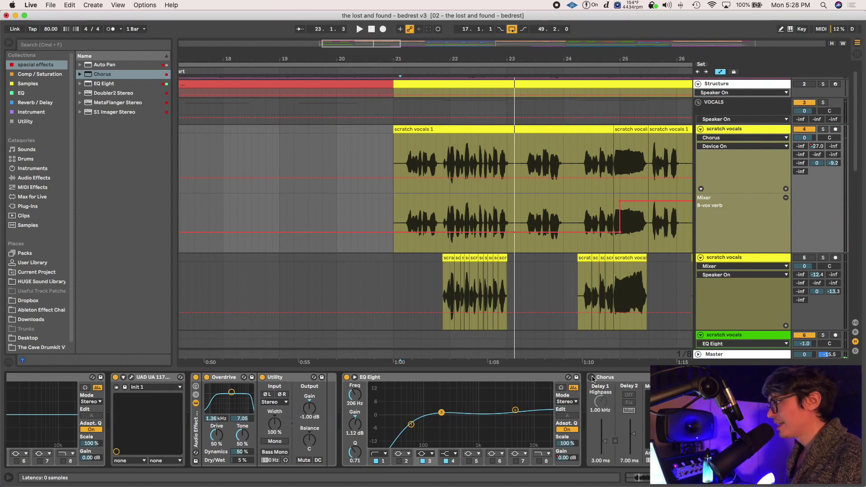
{"action": "left_click", "coordinate": [608, 379]}
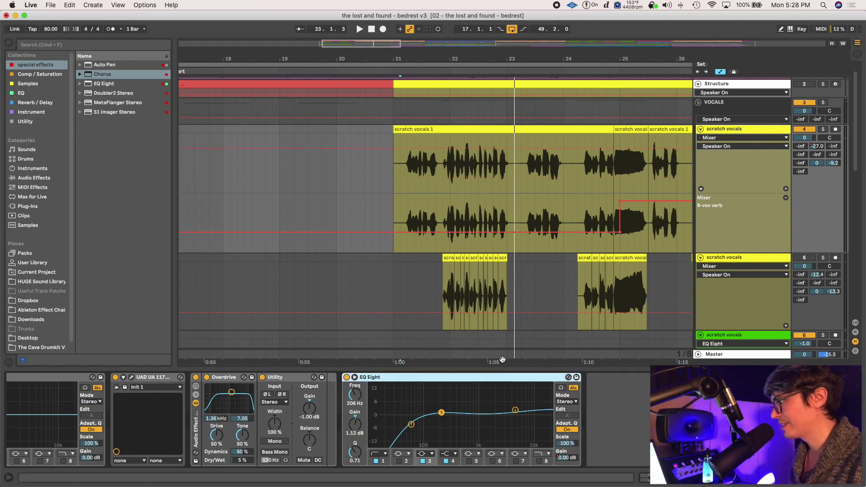
Play both vocals from bar 21 with the second scratch vocals track reactivated, and set its volume to -2.0 dB
{"action": "left_click", "coordinate": [395, 263]}
{"action": "key", "text": "space"}
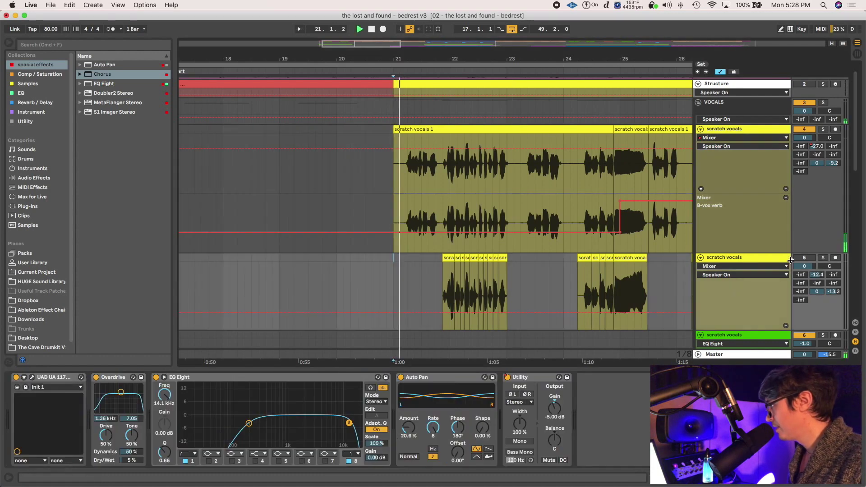
{"action": "scroll", "coordinate": [537, 273], "scroll_direction": "down", "scroll_amount": 2}
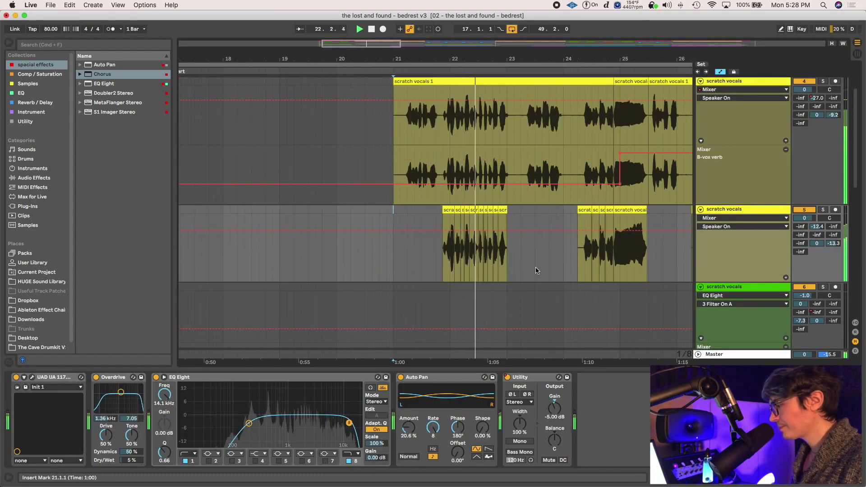
{"action": "key", "text": "space"}
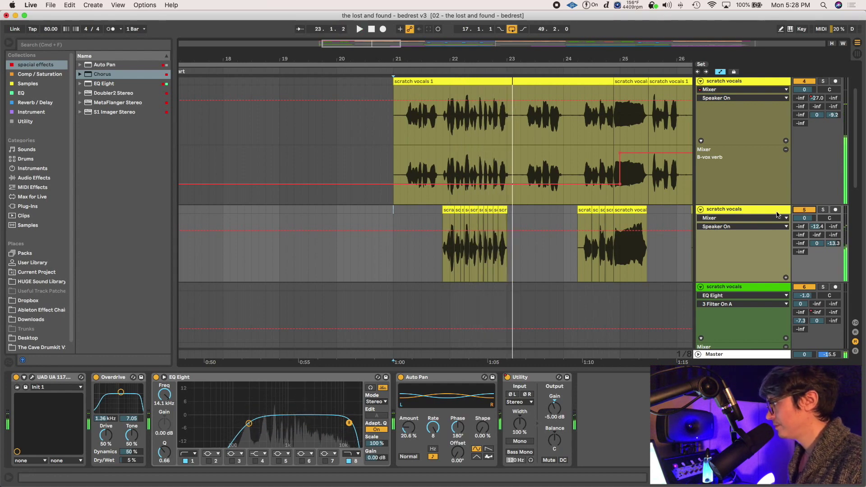
Widen the arrangement view to about bars 3 to 37 and show the green and blue scratch vocals tracks
{"action": "left_click", "coordinate": [466, 155]}
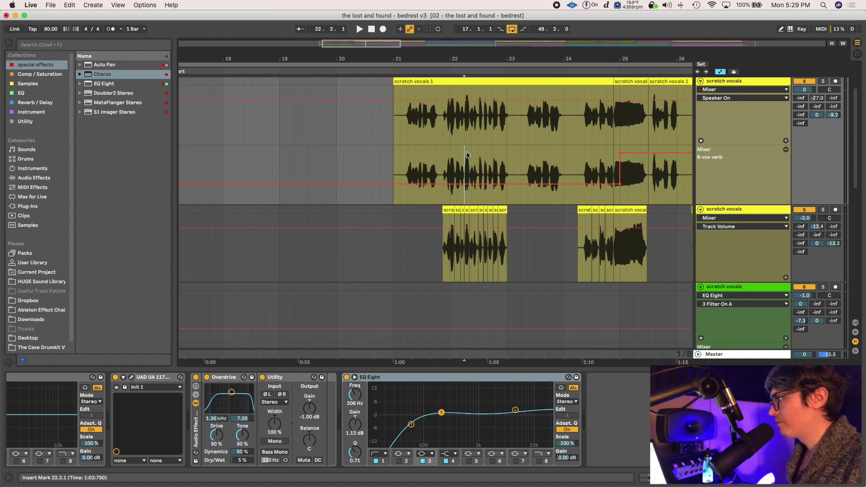
{"action": "key", "text": "minus"}
{"action": "key", "text": "minus"}
{"action": "scroll", "coordinate": [480, 214], "scroll_direction": "down", "scroll_amount": 8}
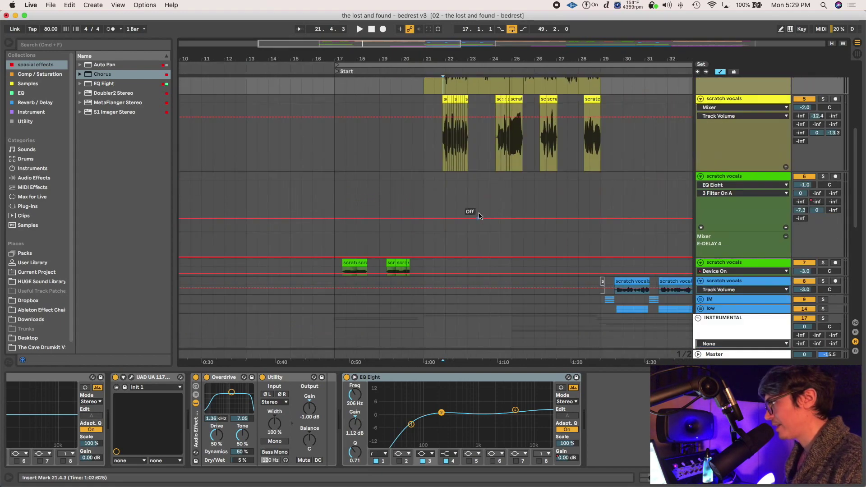
{"action": "left_click", "coordinate": [479, 156]}
{"action": "key", "text": "minus"}
{"action": "key", "text": "minus"}
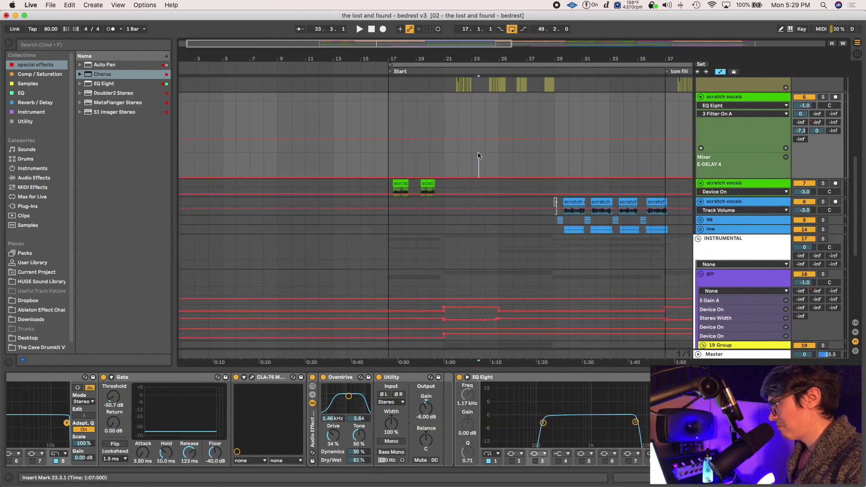
Locate the blue scratch vocals section and play the arrangement briefly from bar 29
{"action": "left_click", "coordinate": [423, 164]}
{"action": "scroll", "coordinate": [435, 182], "scroll_direction": "down", "scroll_amount": 5}
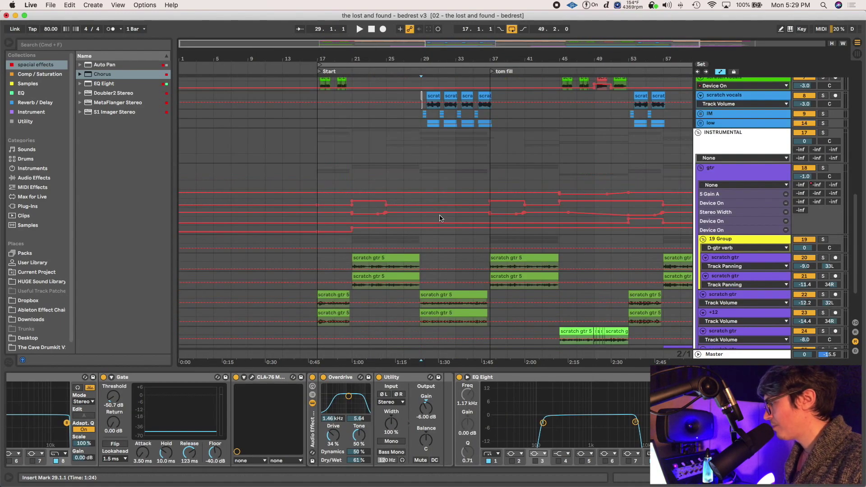
{"action": "scroll", "coordinate": [441, 215], "scroll_direction": "down", "scroll_amount": 3}
{"action": "scroll", "coordinate": [437, 212], "scroll_direction": "up", "scroll_amount": 10}
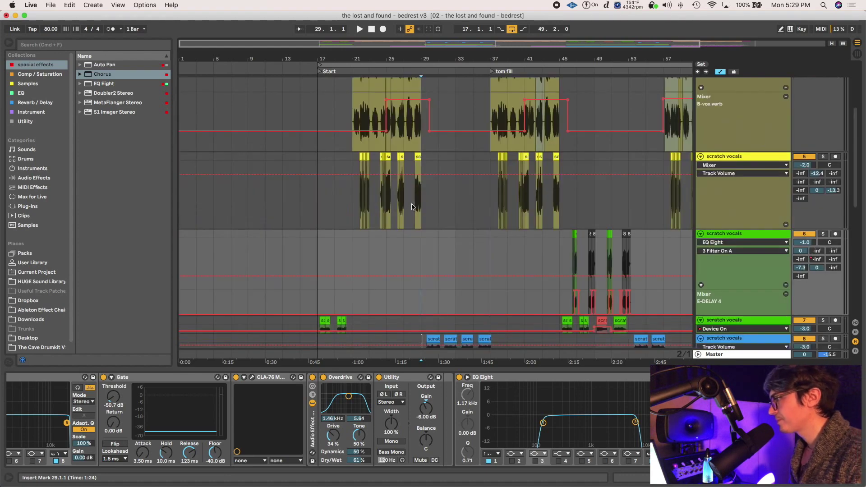
{"action": "scroll", "coordinate": [415, 205], "scroll_direction": "down", "scroll_amount": 5}
{"action": "key", "text": "space"}
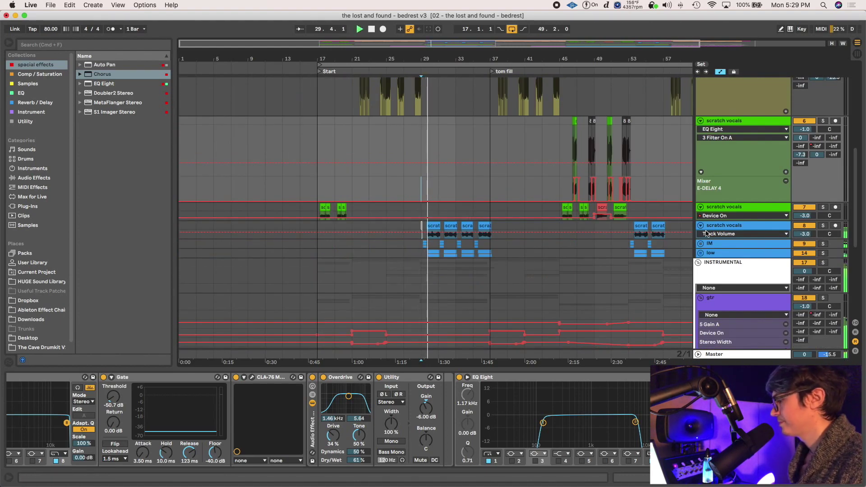
{"action": "key", "text": "space"}
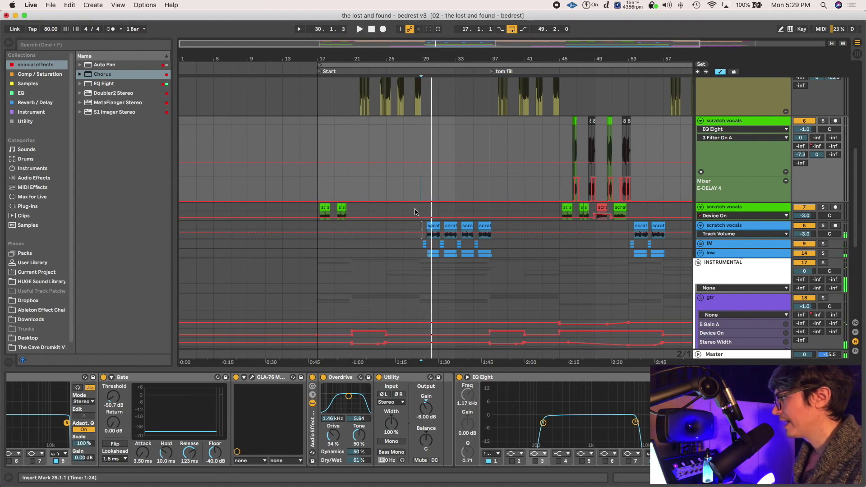
Select the blue scratch vocals track, enlarge its lane, hide the browser, and focus the arrangement on about bars 22 to 52
{"action": "left_click", "coordinate": [415, 212]}
{"action": "left_click", "coordinate": [721, 228]}
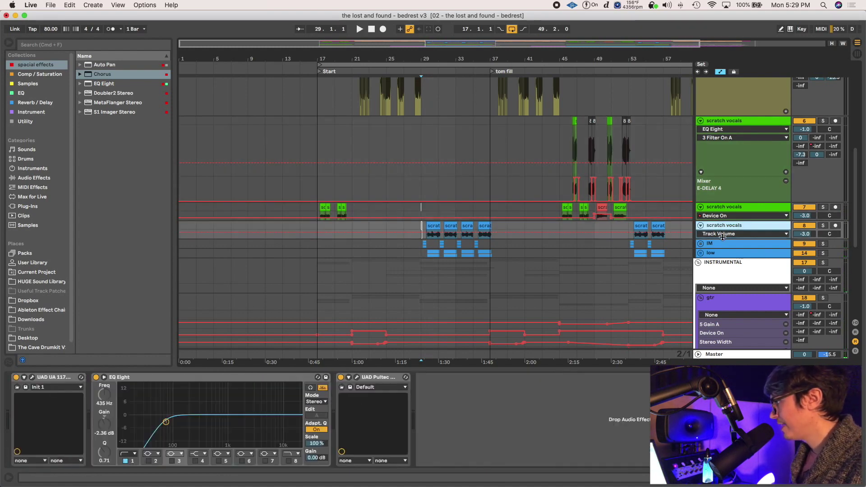
{"action": "left_click_drag", "start_coordinate": [724, 239], "coordinate": [727, 272]}
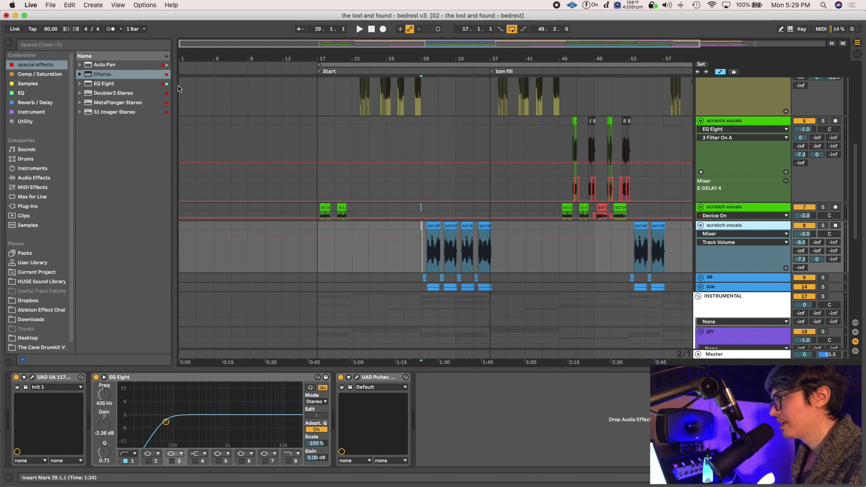
{"action": "left_click", "coordinate": [9, 43]}
{"action": "left_click_drag", "start_coordinate": [359, 67], "coordinate": [412, 168]}
{"action": "scroll", "coordinate": [402, 231], "scroll_direction": "down", "scroll_amount": 3}
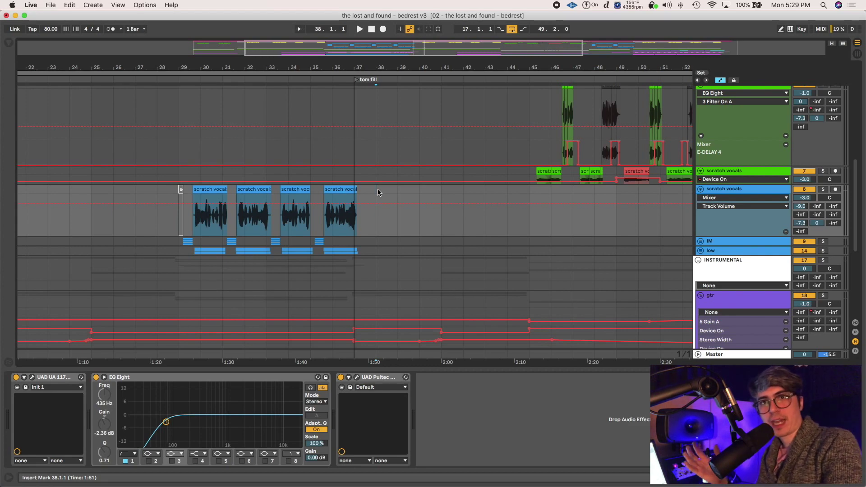
Select the first clip on the blue scratch vocals track and unfold the low group to show its two vocal tracks
{"action": "left_click", "coordinate": [186, 197]}
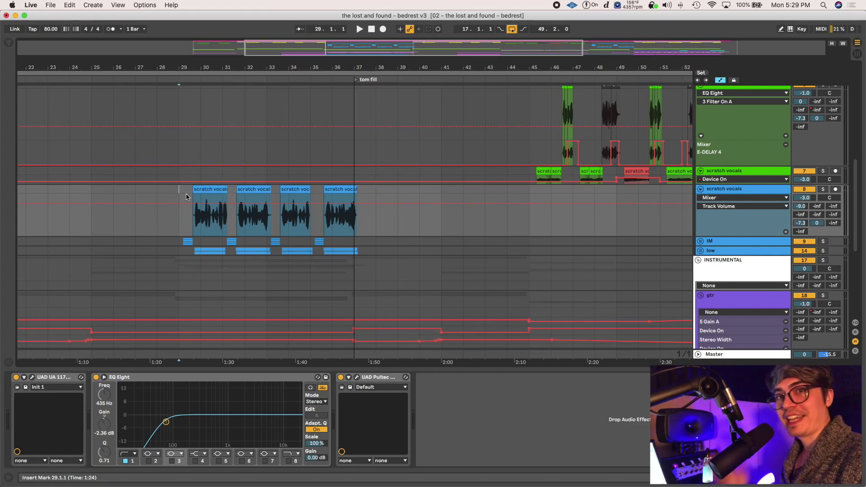
{"action": "key", "text": "space"}
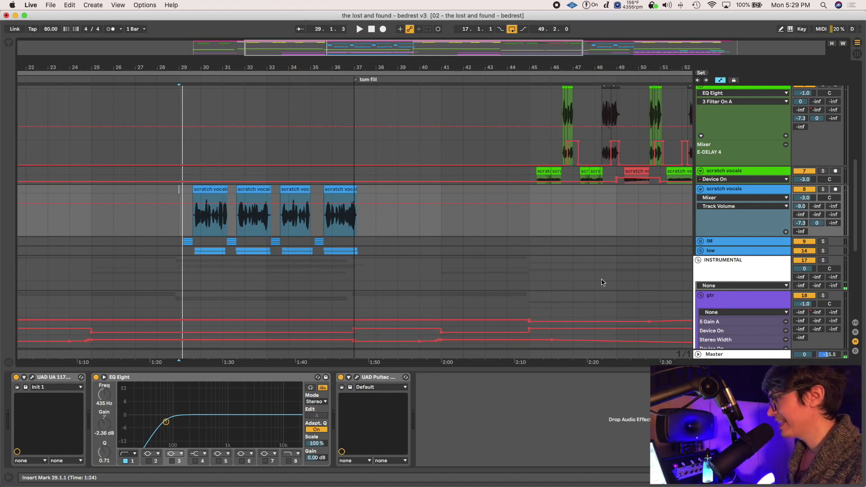
{"action": "left_click", "coordinate": [216, 190]}
{"action": "scroll", "coordinate": [215, 189], "scroll_direction": "up", "scroll_amount": 5}
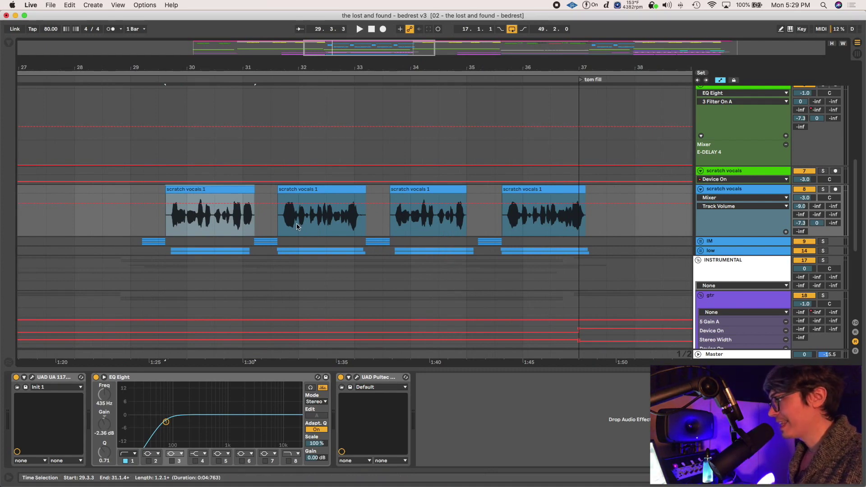
{"action": "left_click", "coordinate": [700, 251]}
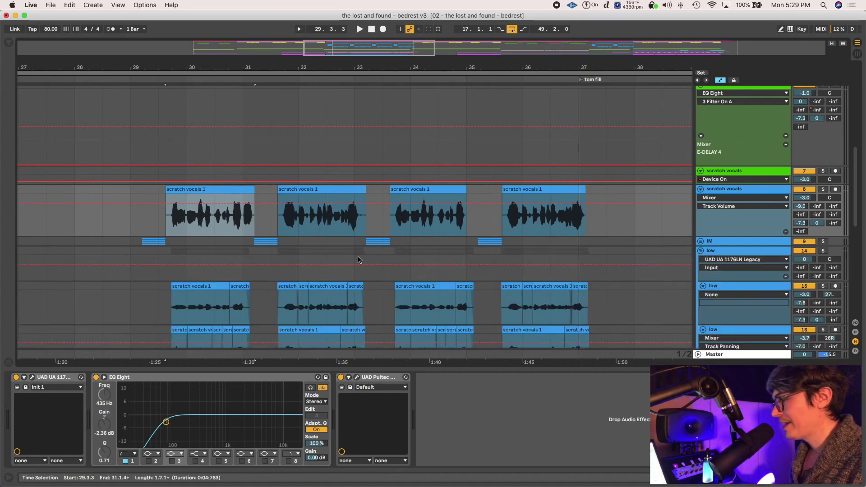
{"action": "scroll", "coordinate": [359, 252], "scroll_direction": "down", "scroll_amount": 3}
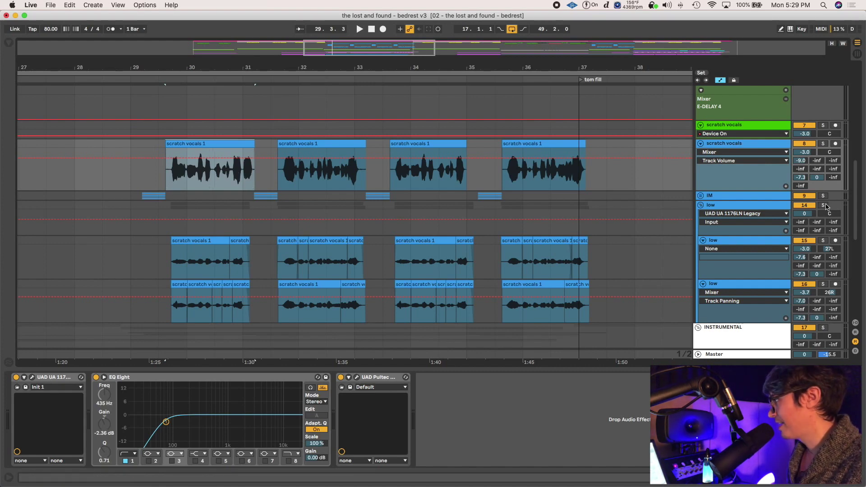
Audition the soloed low and IM groups, the blue scratch vocals with IM, and all three together
{"action": "key", "text": "space"}
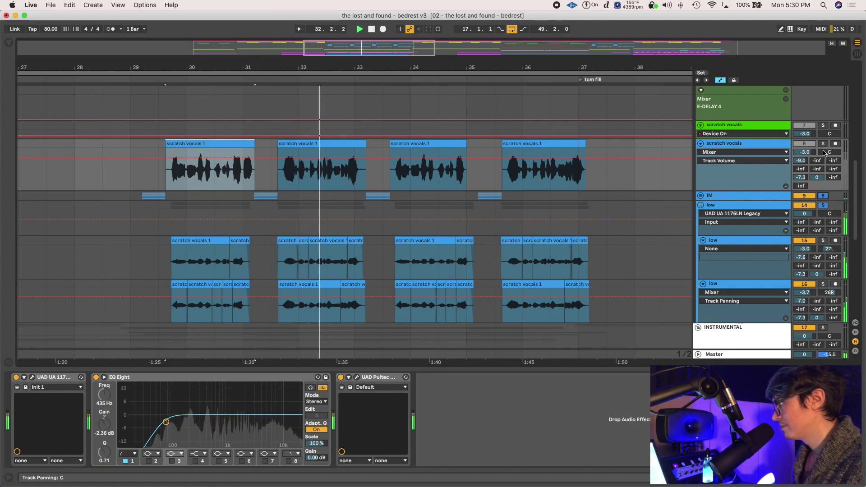
{"action": "left_click", "coordinate": [823, 145]}
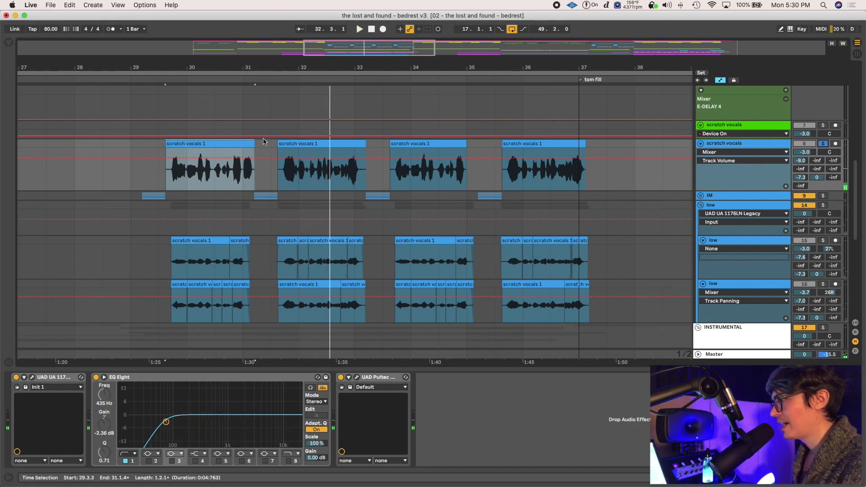
{"action": "key", "text": "space"}
{"action": "key", "text": "space"}
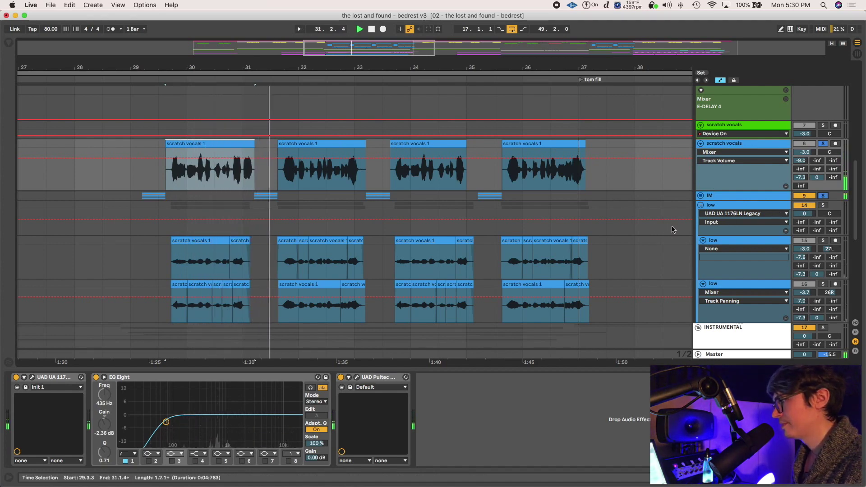
{"action": "left_click", "coordinate": [823, 205]}
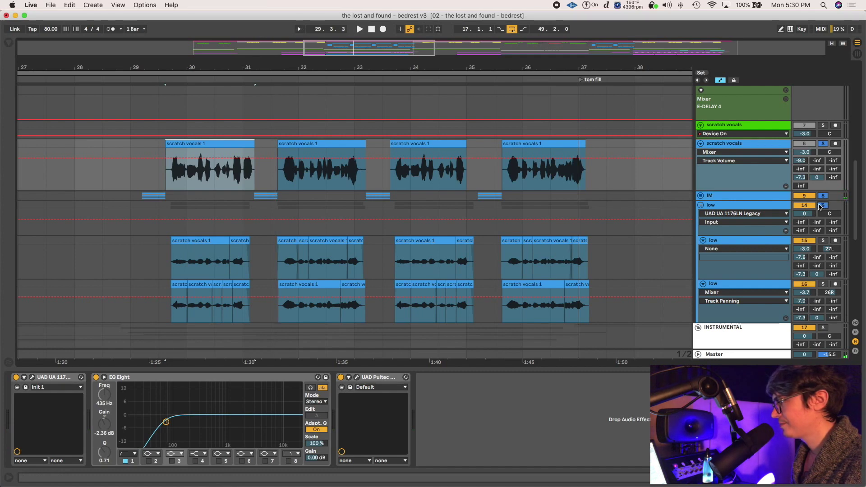
{"action": "key", "text": "space"}
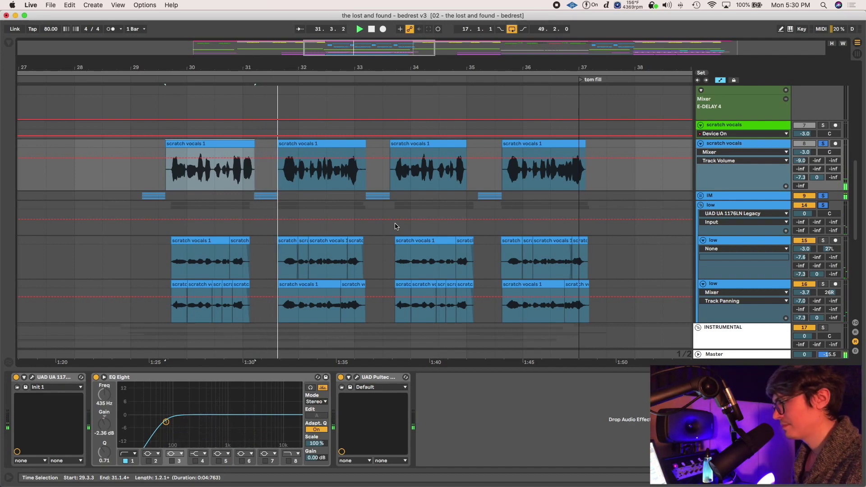
Inspect the device chains of the low group and its two panned vocal tracks
{"action": "left_click", "coordinate": [736, 242]}
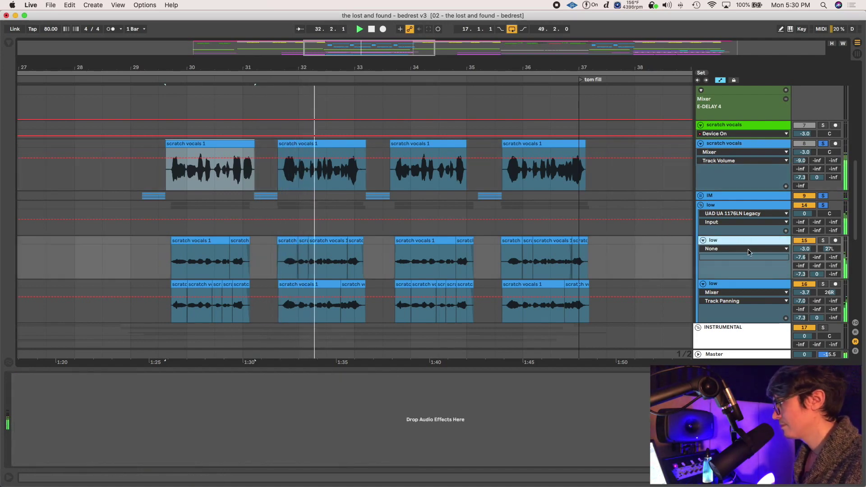
{"action": "left_click", "coordinate": [740, 285]}
{"action": "left_click", "coordinate": [731, 209]}
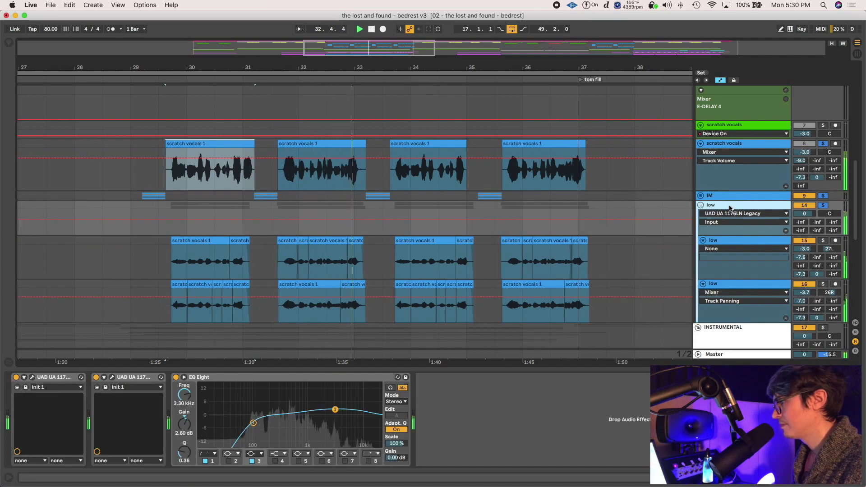
{"action": "left_click", "coordinate": [723, 242]}
{"action": "left_click", "coordinate": [737, 285]}
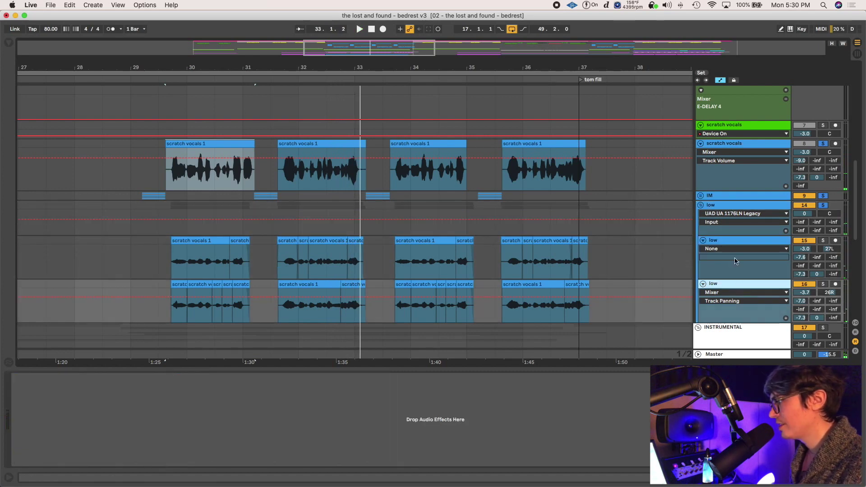
{"action": "left_click", "coordinate": [734, 244]}
{"action": "left_click", "coordinate": [727, 207]}
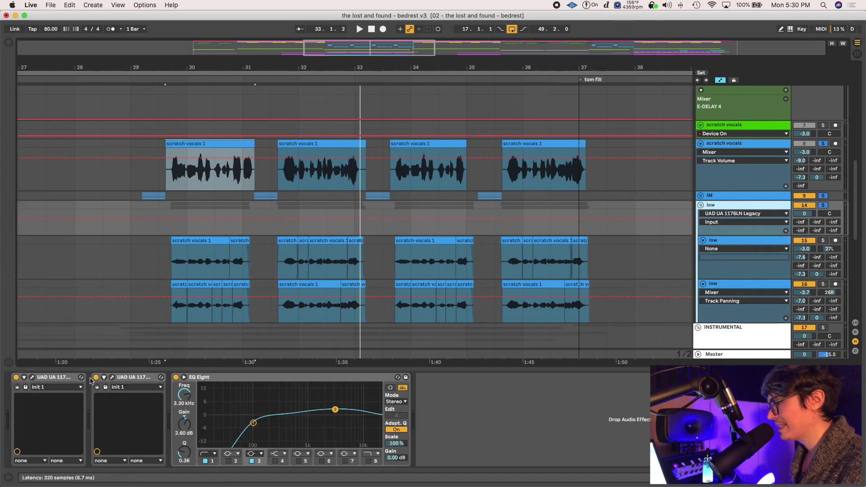
Review the settings of both UAD 1176LN limiters on the low group and close their windows
{"action": "left_click", "coordinate": [32, 378]}
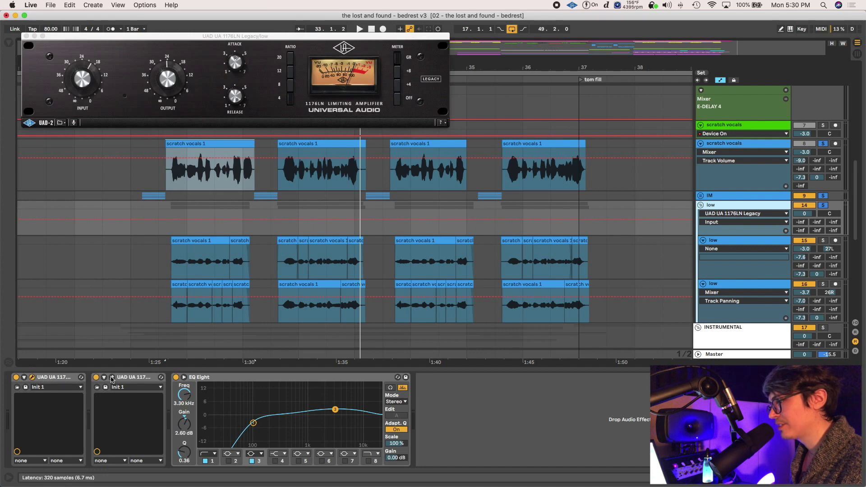
{"action": "left_click", "coordinate": [113, 378]}
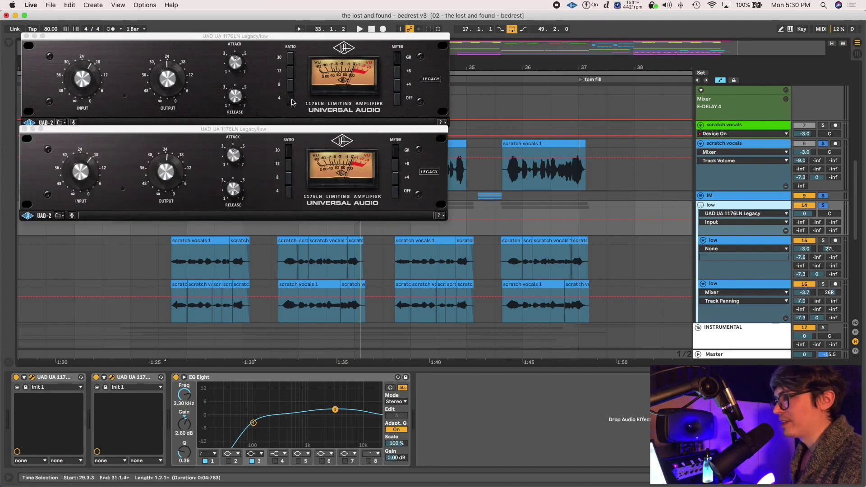
{"action": "left_click", "coordinate": [288, 155]}
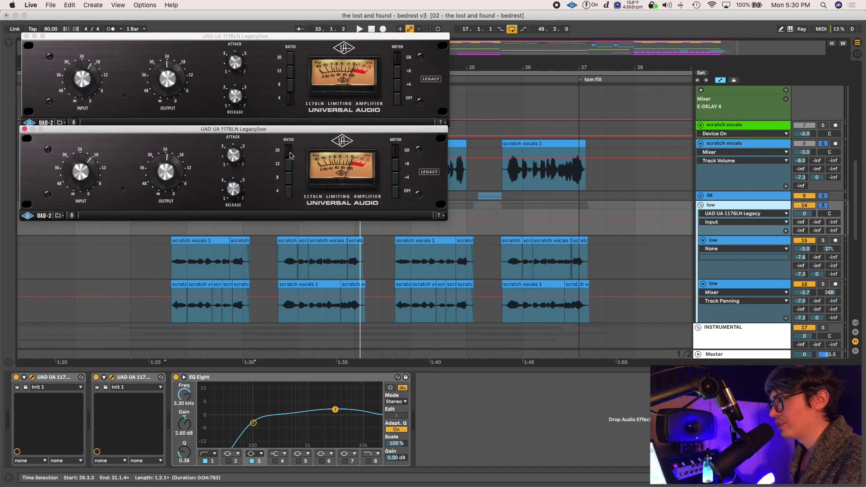
{"action": "left_click", "coordinate": [25, 130]}
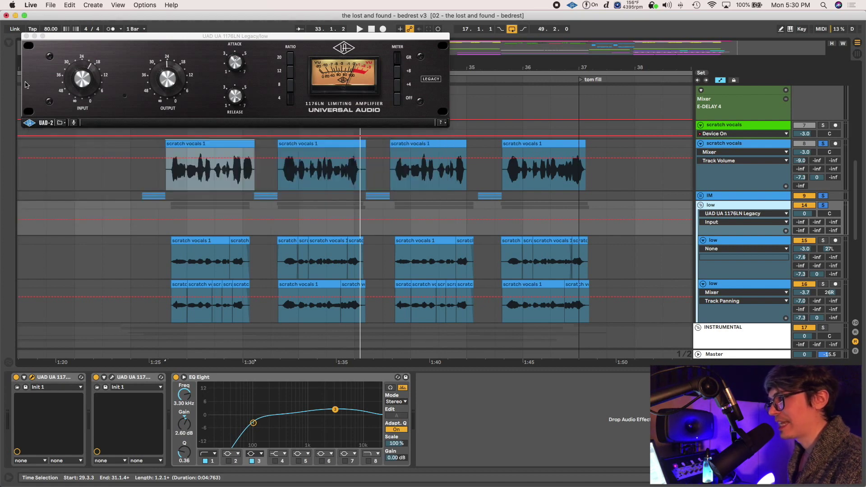
{"action": "left_click", "coordinate": [25, 36]}
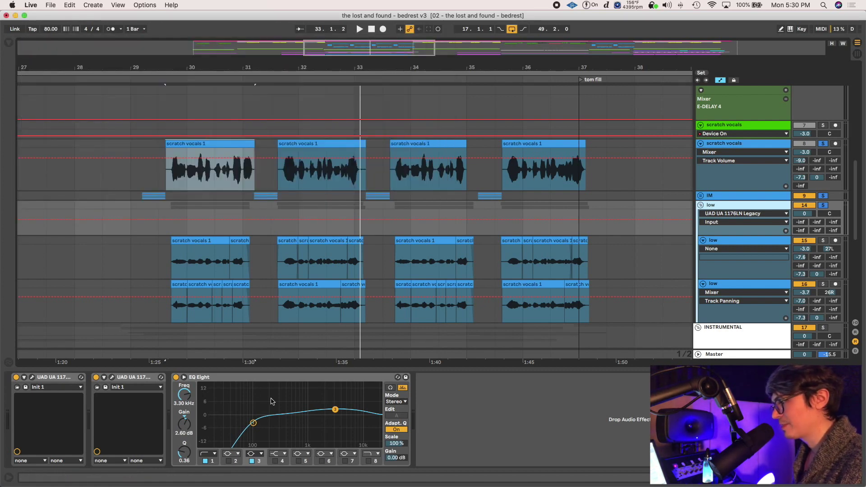
With the solos cleared and the low group deactivated, duplicate the blue scratch vocals track and rename the copy -12
{"action": "left_click", "coordinate": [185, 213]}
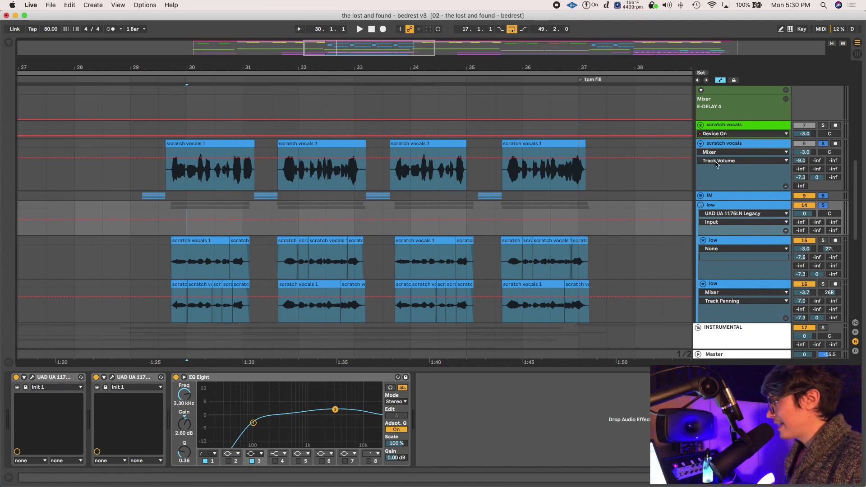
{"action": "left_click", "coordinate": [824, 206]}
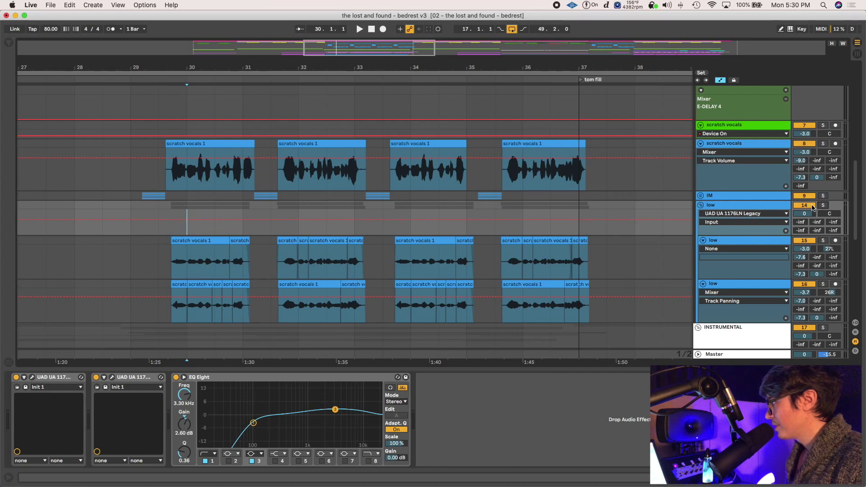
{"action": "left_click", "coordinate": [725, 144]}
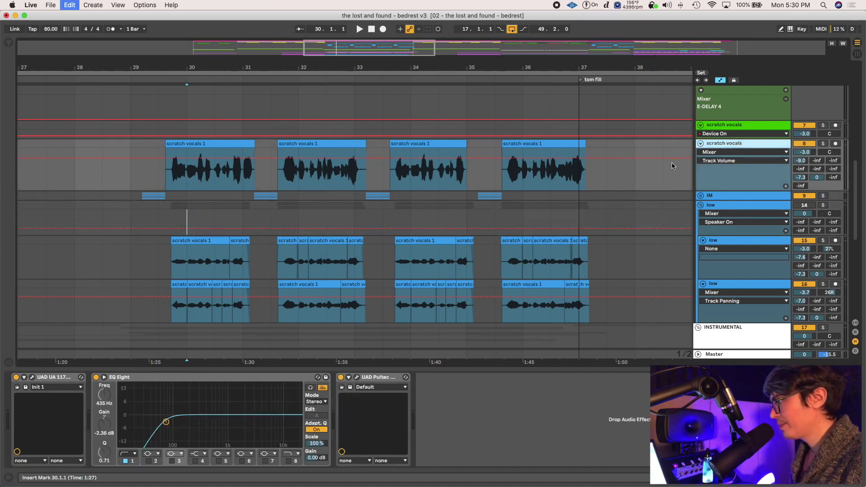
{"action": "key", "text": "super+d"}
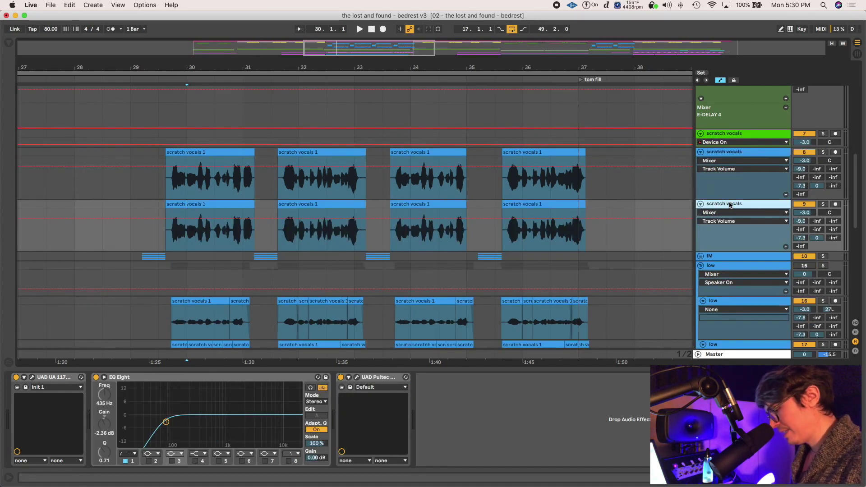
{"action": "key", "text": "super+r"}
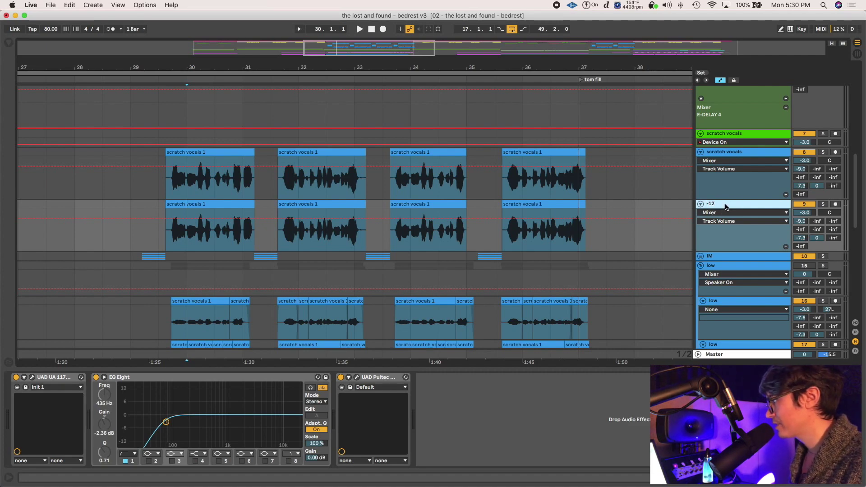
Add Auto-Tune Pro from the Utility collection to the start of the -12 track's device chain and change its input type from Soprano
{"action": "left_click", "coordinate": [8, 43]}
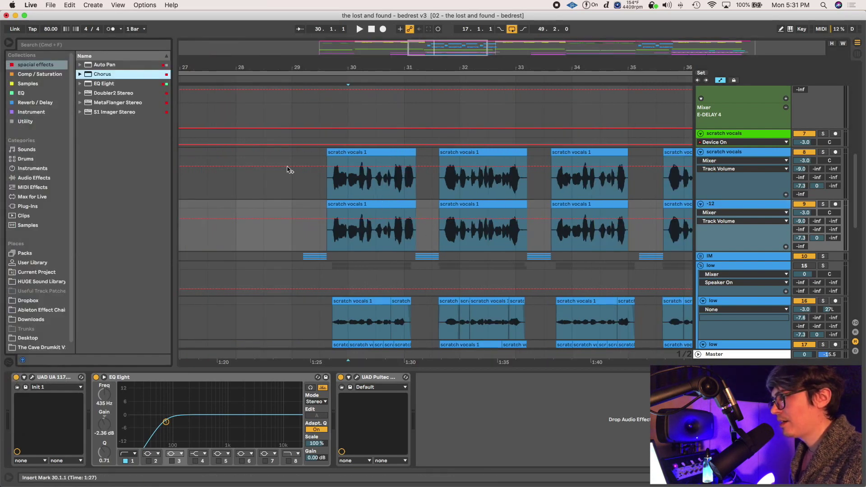
{"action": "left_click", "coordinate": [42, 121]}
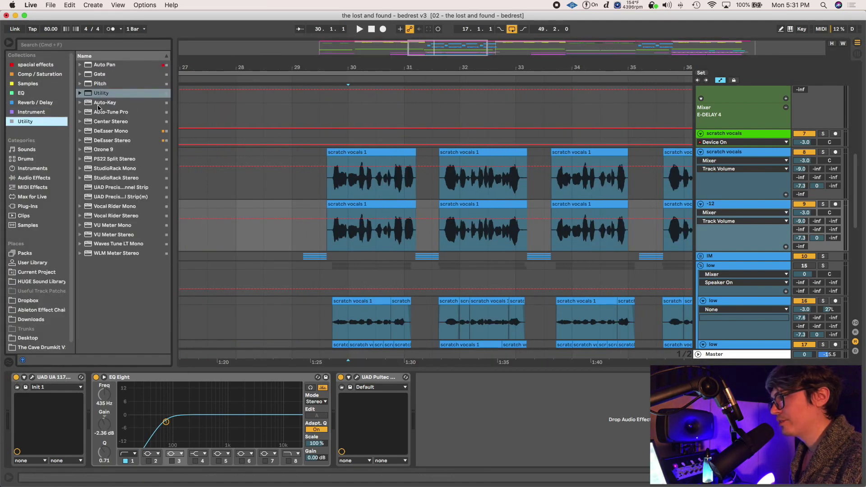
{"action": "left_click_drag", "start_coordinate": [98, 111], "coordinate": [25, 387]}
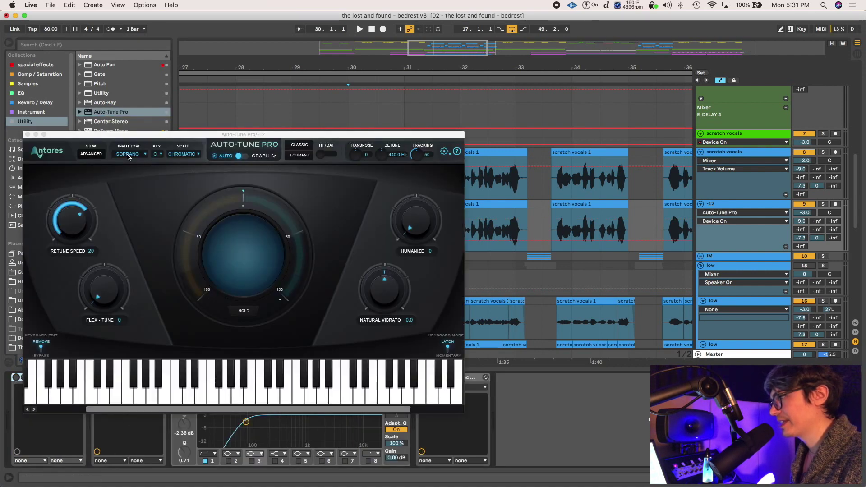
{"action": "left_click", "coordinate": [127, 154]}
{"action": "left_click", "coordinate": [131, 170]}
{"action": "left_click", "coordinate": [28, 135]}
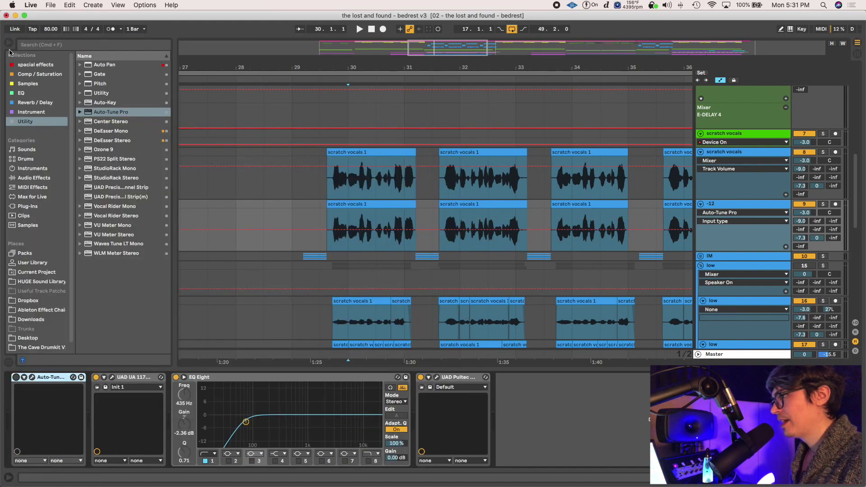
Hide the browser and solo the -12 track with its first clip selected
{"action": "left_click", "coordinate": [7, 44]}
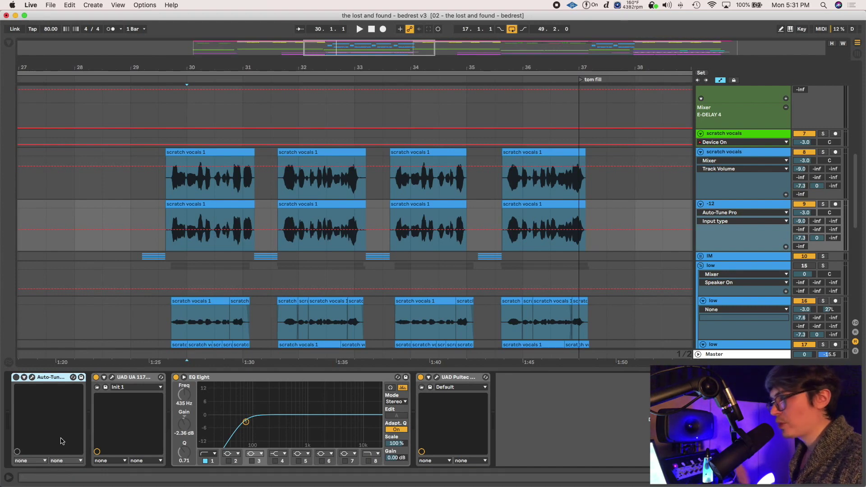
{"action": "left_click", "coordinate": [201, 204]}
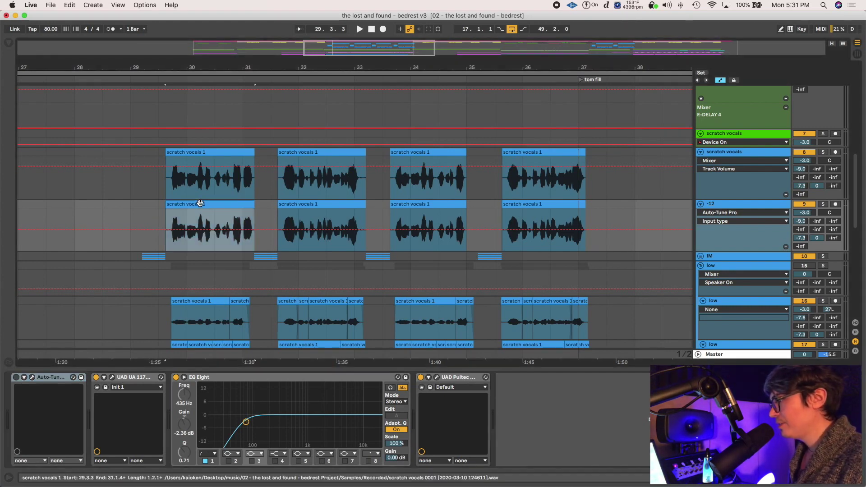
{"action": "left_click", "coordinate": [823, 204]}
Try transposing the first -12 clip by -12 st in its sample settings and play it
{"action": "double_click", "coordinate": [216, 205]}
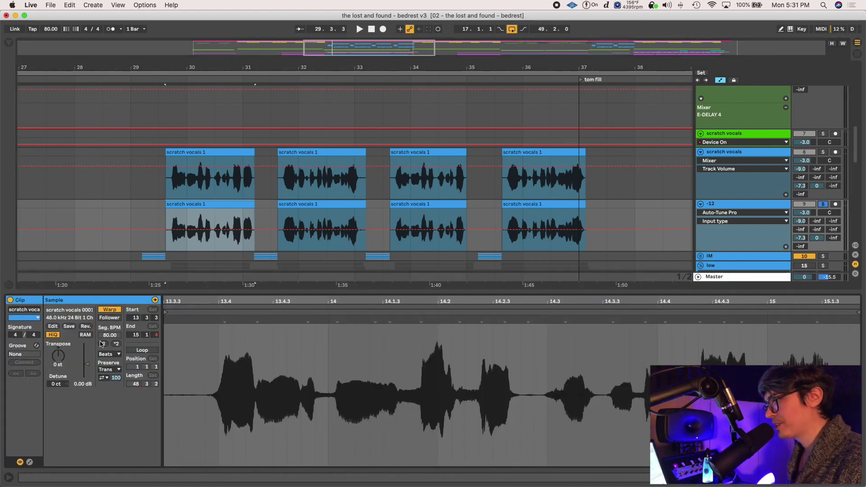
{"action": "left_click", "coordinate": [109, 355]}
{"action": "left_click", "coordinate": [112, 356]}
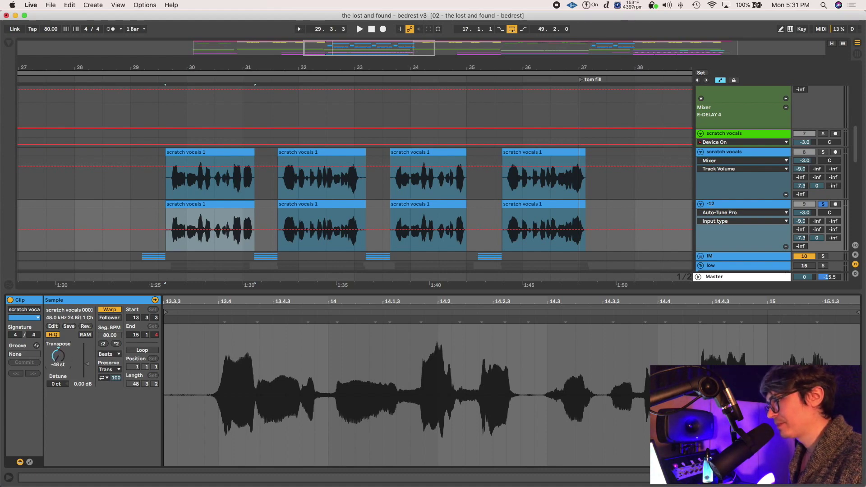
{"action": "key", "text": "space"}
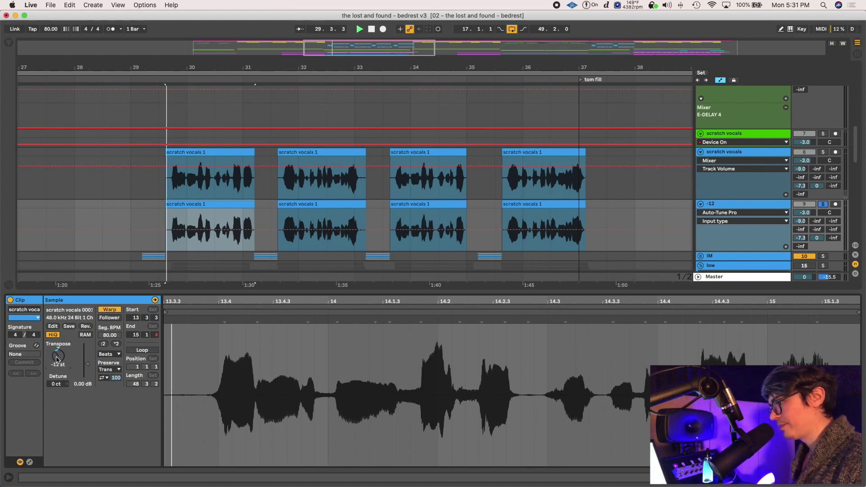
Try the Complex and Complex Pro warp modes on the transposed clip, playing it with each
{"action": "left_click", "coordinate": [115, 356]}
{"action": "left_click", "coordinate": [118, 394]}
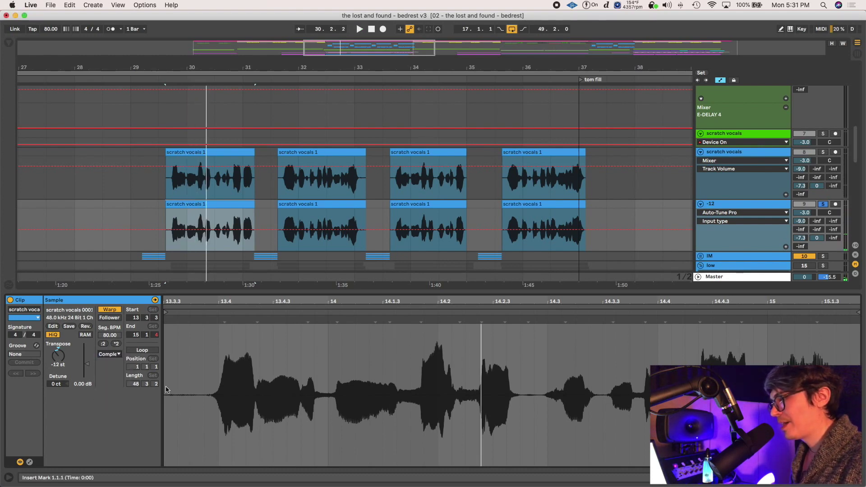
{"action": "key", "text": "space"}
{"action": "key", "text": "space"}
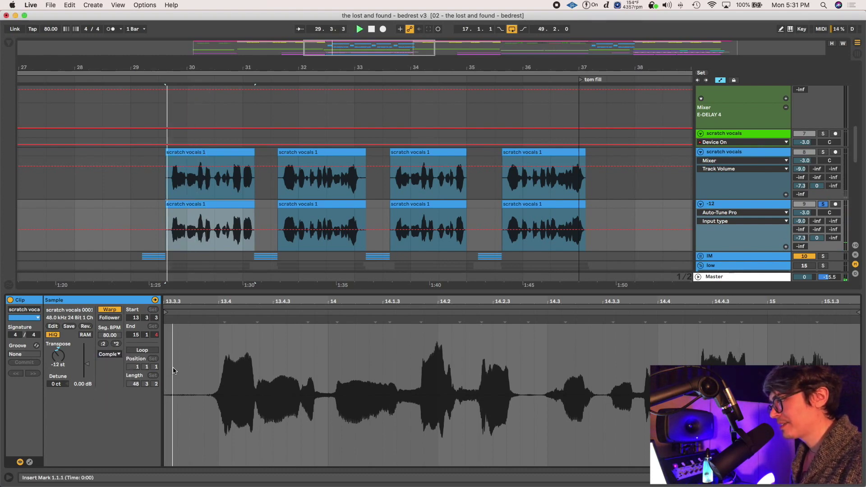
{"action": "left_click", "coordinate": [106, 355]}
{"action": "left_click", "coordinate": [118, 399]}
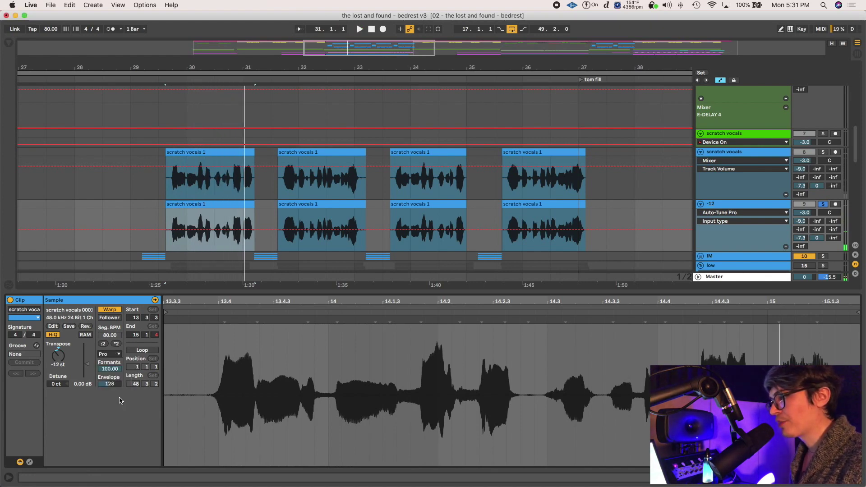
{"action": "key", "text": "space"}
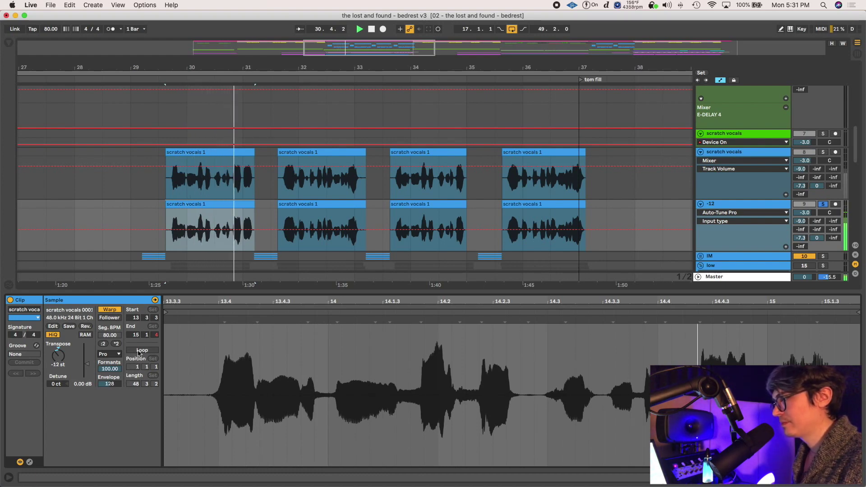
{"action": "key", "text": "space"}
Return the clip's warp mode to Beats and its transposition to 0 st
{"action": "left_click", "coordinate": [107, 355]}
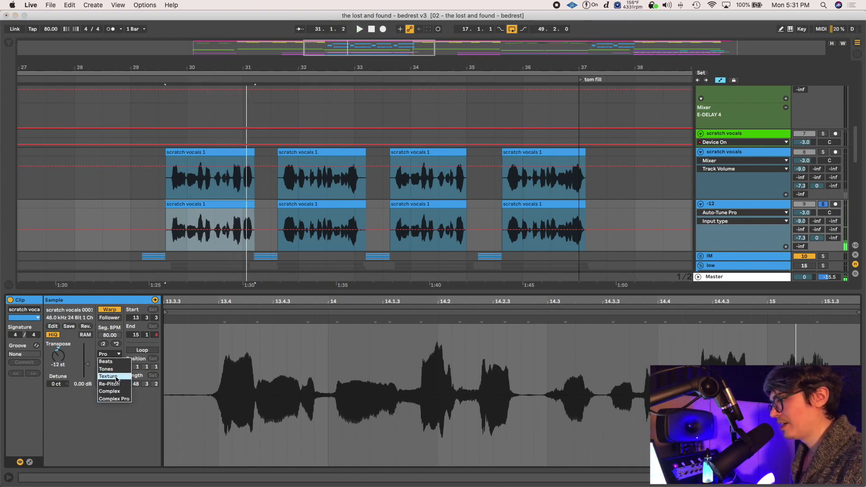
{"action": "left_click", "coordinate": [110, 354]}
{"action": "left_click", "coordinate": [109, 355]}
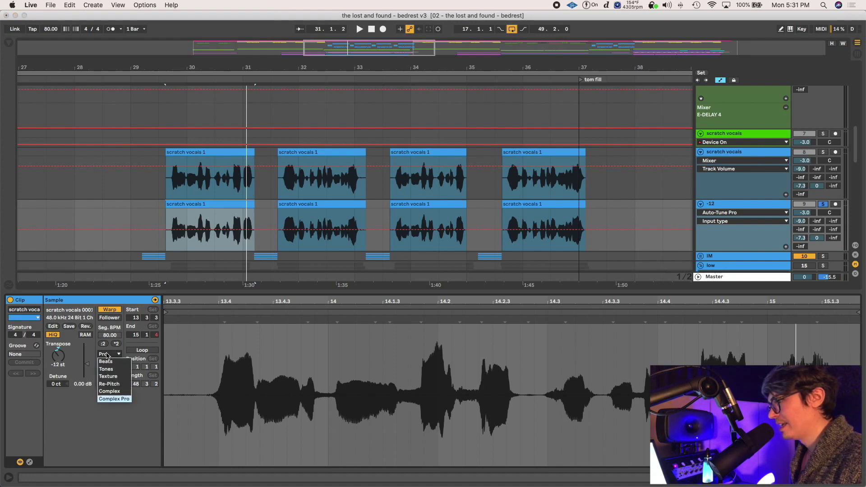
{"action": "left_click", "coordinate": [108, 358]}
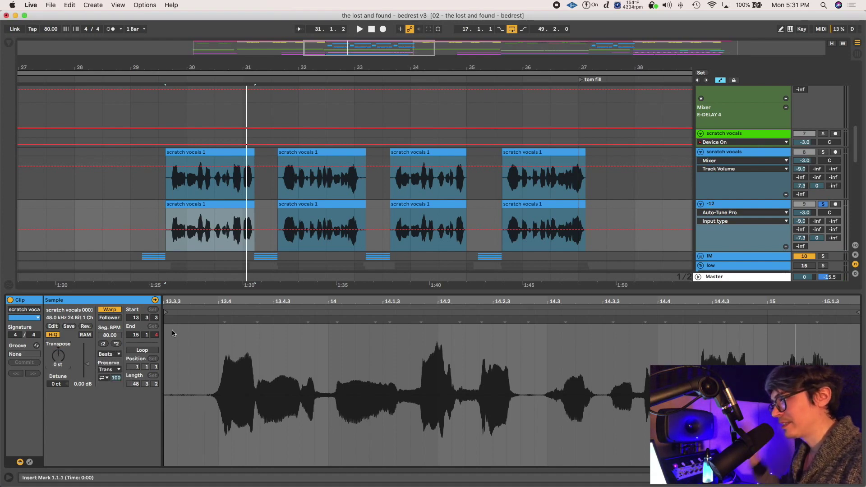
Activate Auto-Tune Pro in the -12 track's device chain and set its Transpose to -12
{"action": "left_click", "coordinate": [731, 207]}
{"action": "key", "text": "shift+Tab"}
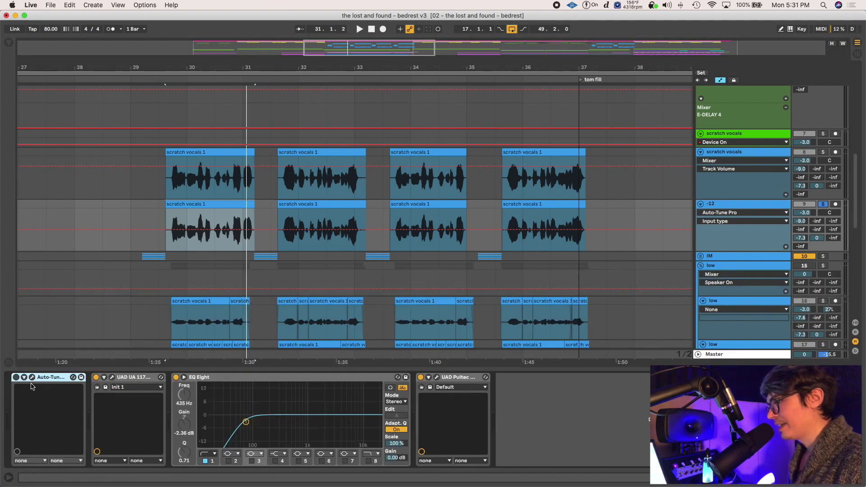
{"action": "left_click", "coordinate": [15, 377]}
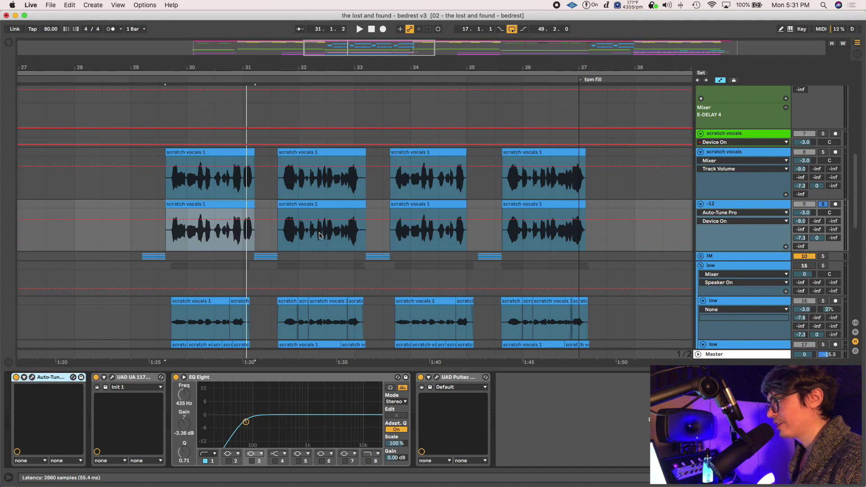
{"action": "key", "text": "super+alt+p"}
{"action": "left_click_drag", "start_coordinate": [380, 155], "coordinate": [377, 234]}
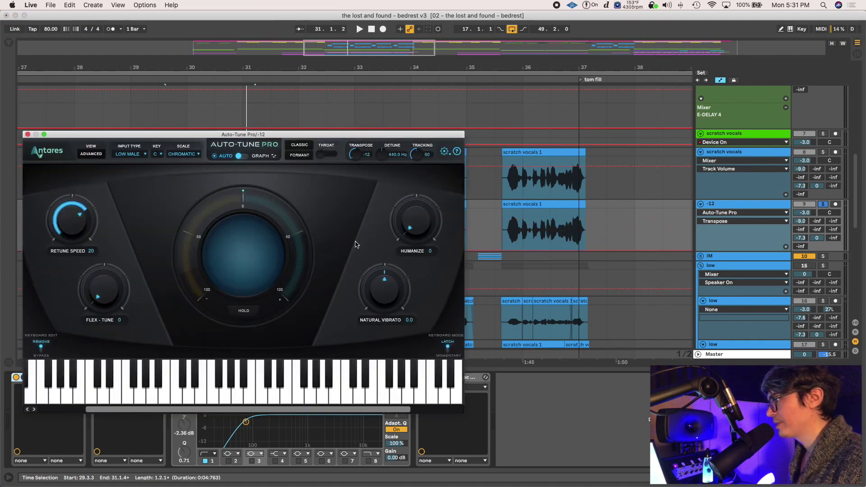
Listen to the first -12 clip through Auto-Tune Pro with the plug-in window moved off the clip
{"action": "key", "text": "space"}
{"action": "left_click_drag", "start_coordinate": [255, 135], "coordinate": [546, 74]}
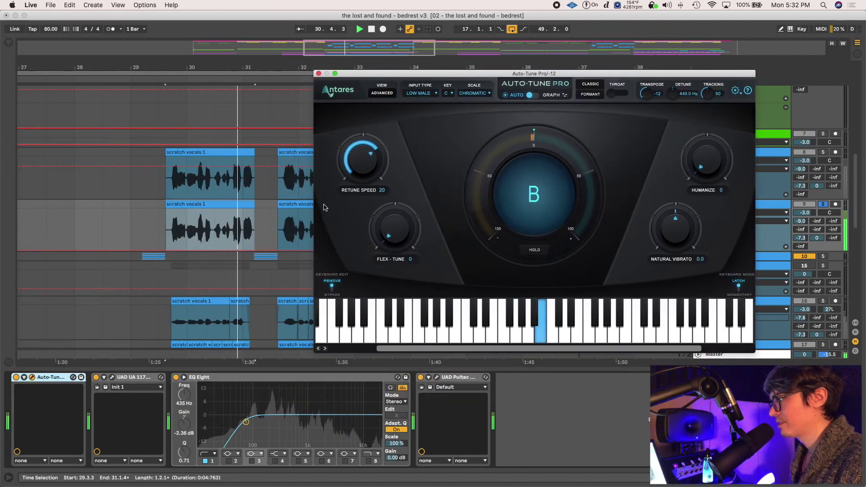
{"action": "key", "text": "space"}
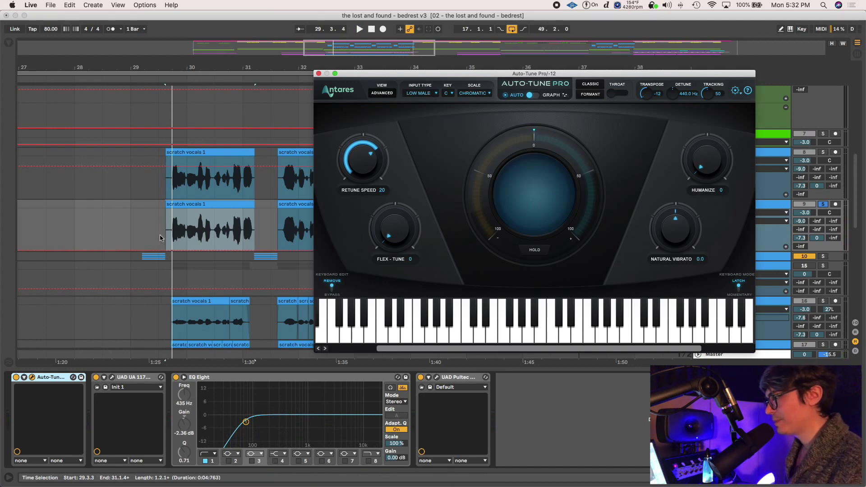
Delete the tail of the first -12 clip from 31.1.1 onward and play the shortened clip
{"action": "left_click", "coordinate": [250, 205]}
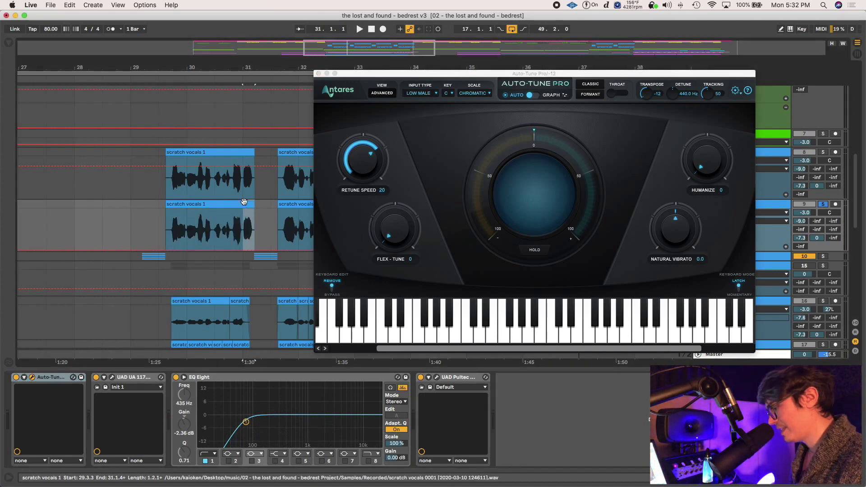
{"action": "left_click_drag", "start_coordinate": [244, 204], "coordinate": [166, 204]}
{"action": "key", "text": "space"}
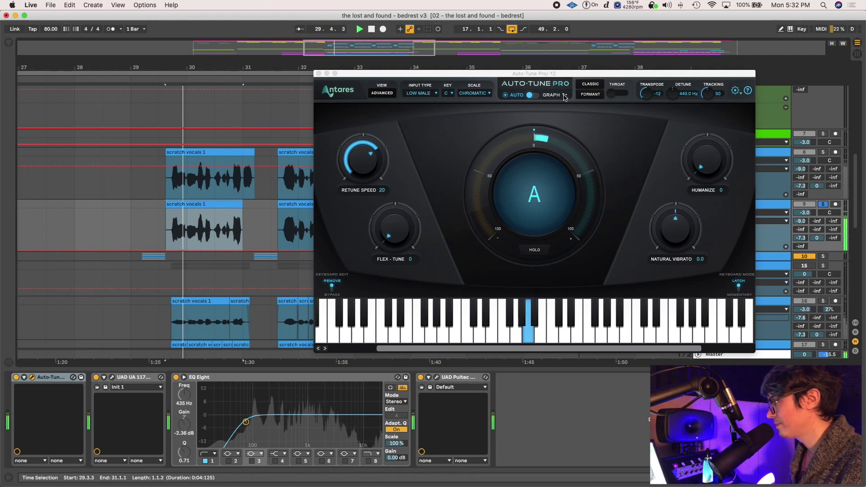
{"action": "left_click_drag", "start_coordinate": [556, 77], "coordinate": [477, 77]}
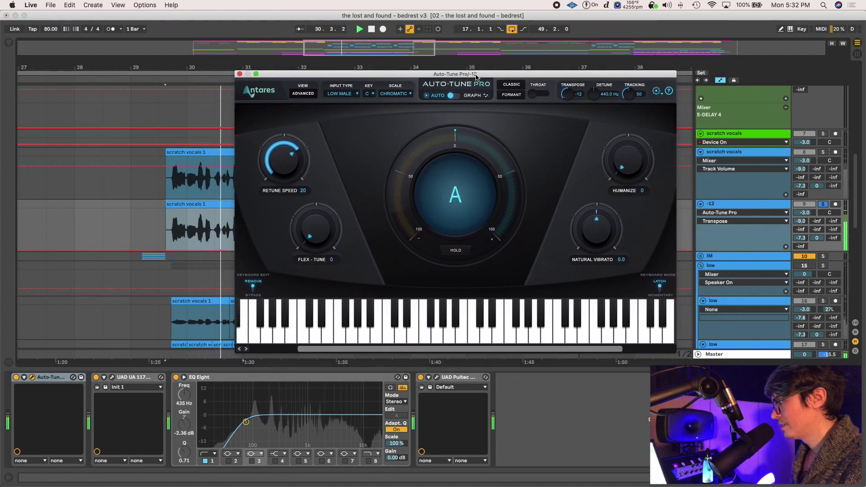
Add Overdrive from the audio effects to the end of the -12 track's device chain
{"action": "left_click", "coordinate": [8, 43]}
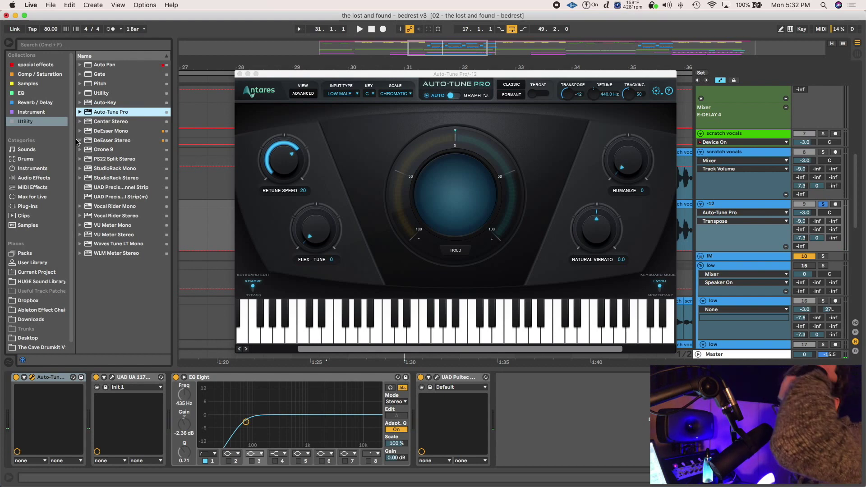
{"action": "left_click", "coordinate": [33, 178]}
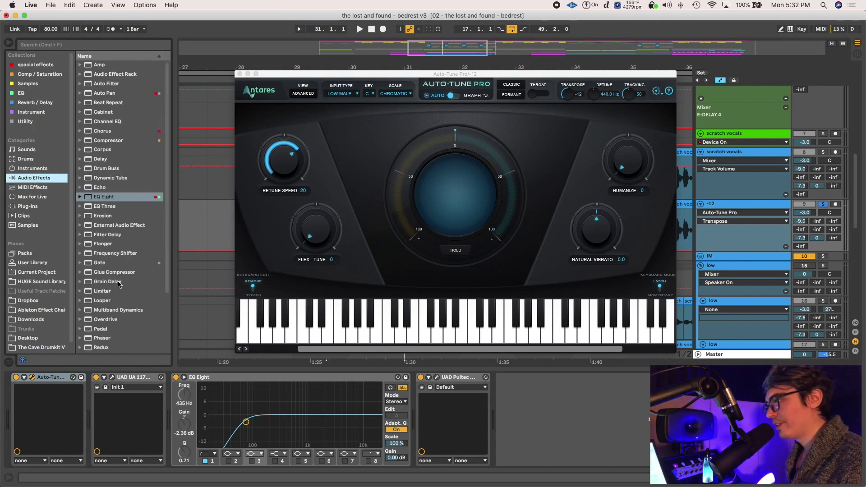
{"action": "left_click_drag", "start_coordinate": [99, 318], "coordinate": [527, 404]}
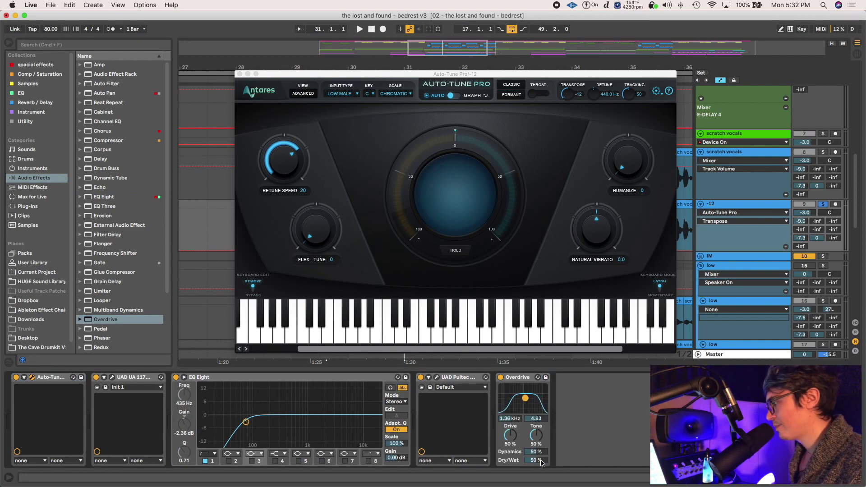
During playback set Overdrive to 1.68 kHz, bandwidth 5.81 and 10% Dry/Wet, and move EQ Eight's band 1 to 86.1 Hz
{"action": "left_click_drag", "start_coordinate": [537, 460], "coordinate": [536, 462]}
{"action": "key", "text": "space"}
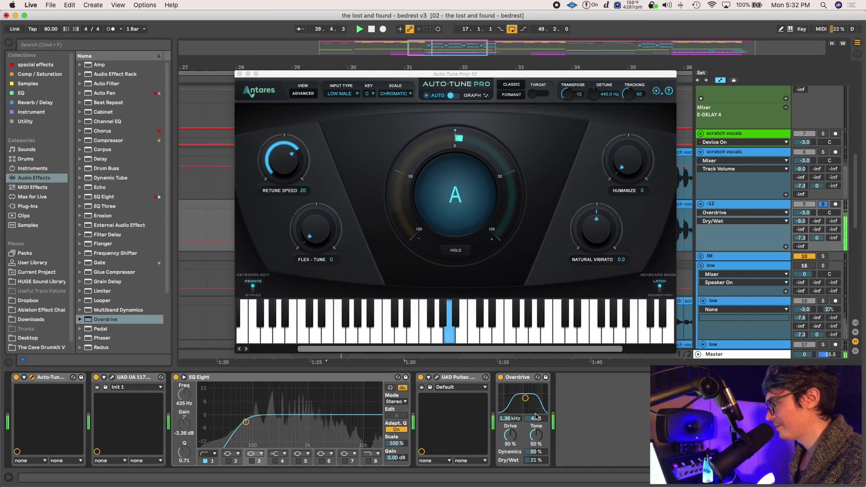
{"action": "left_click_drag", "start_coordinate": [526, 398], "coordinate": [527, 396]}
{"action": "left_click_drag", "start_coordinate": [537, 460], "coordinate": [537, 469]}
{"action": "key", "text": "space"}
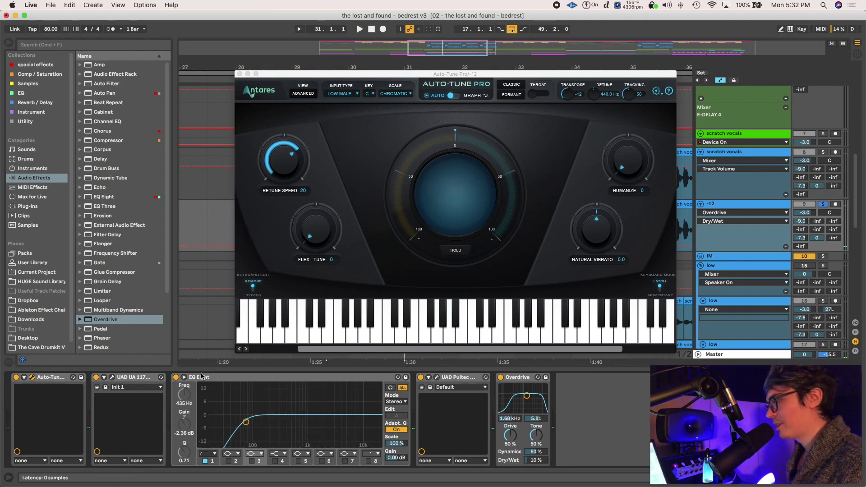
{"action": "left_click", "coordinate": [247, 421]}
Close Auto-Tune Pro's window, add MetaFlanger Stereo at the end of the -12 chain and load its Blurrr preset
{"action": "left_click", "coordinate": [42, 81]}
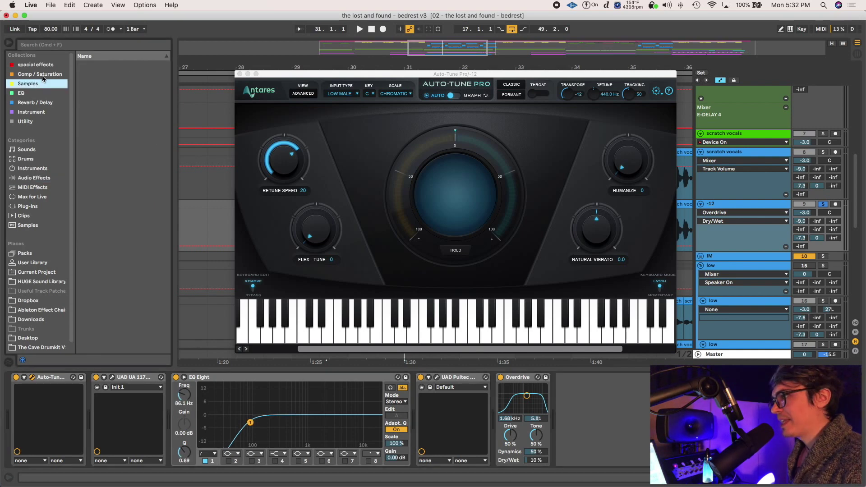
{"action": "left_click", "coordinate": [240, 74]}
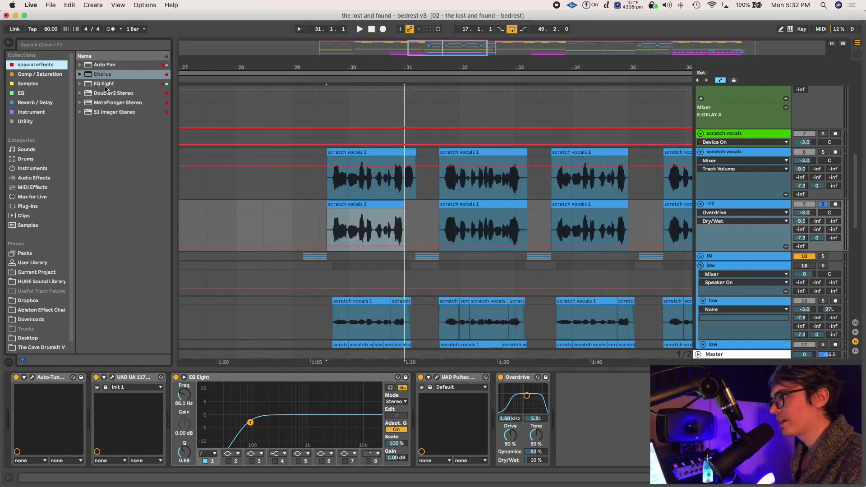
{"action": "left_click_drag", "start_coordinate": [109, 102], "coordinate": [155, 131]}
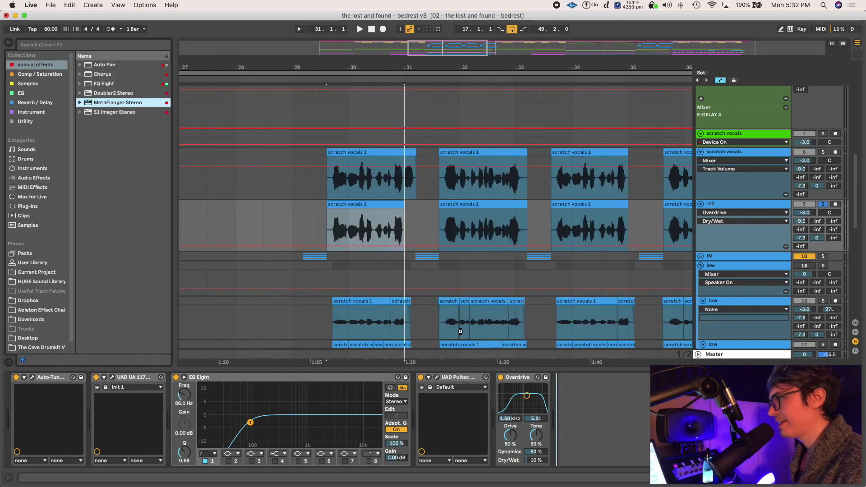
{"action": "left_click_drag", "start_coordinate": [460, 332], "coordinate": [429, 226]}
{"action": "left_click", "coordinate": [431, 87]}
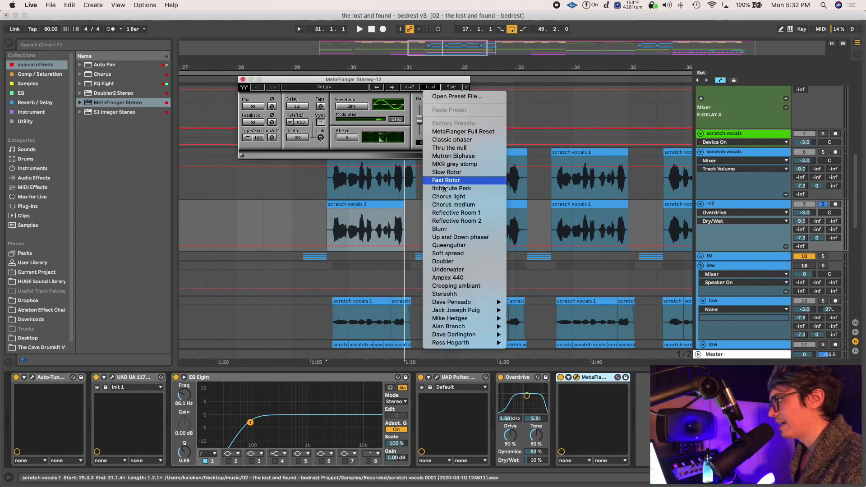
{"action": "left_click", "coordinate": [447, 231]}
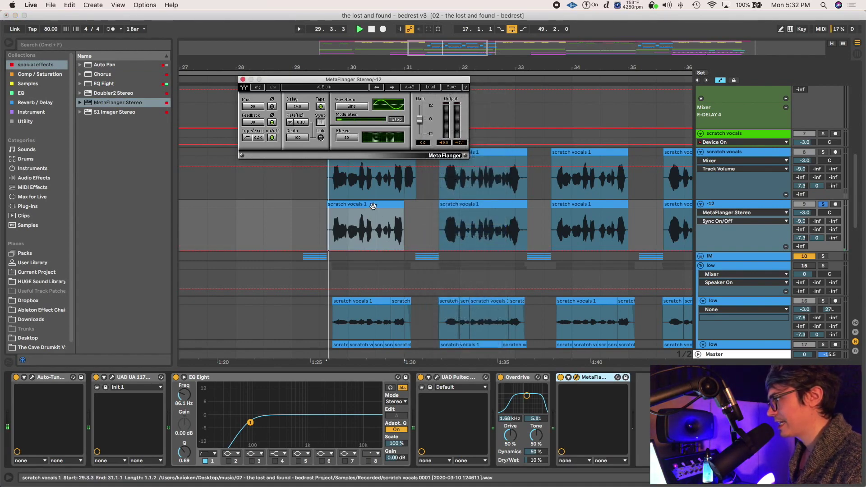
Compare playback with Overdrive off and on, and set it to 1.27 kHz, bandwidth 6.70, Drive 32% and Dry/Wet 5%
{"action": "key", "text": "space"}
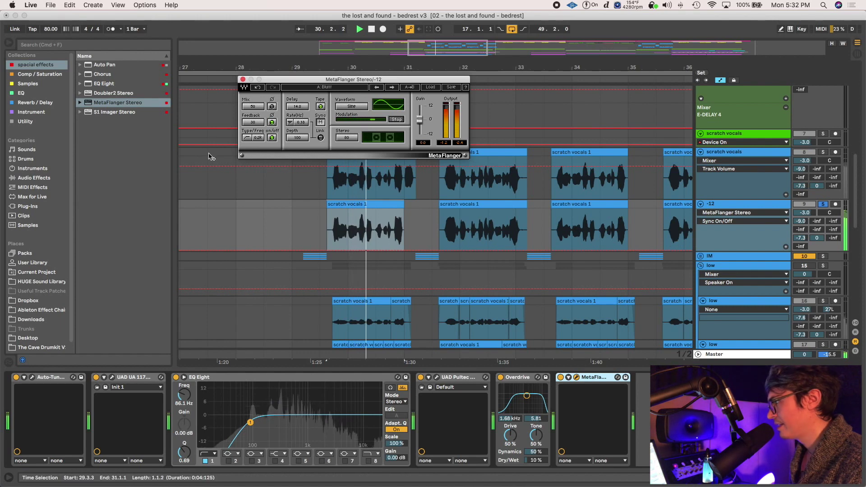
{"action": "left_click", "coordinate": [500, 378]}
{"action": "left_click", "coordinate": [500, 377]}
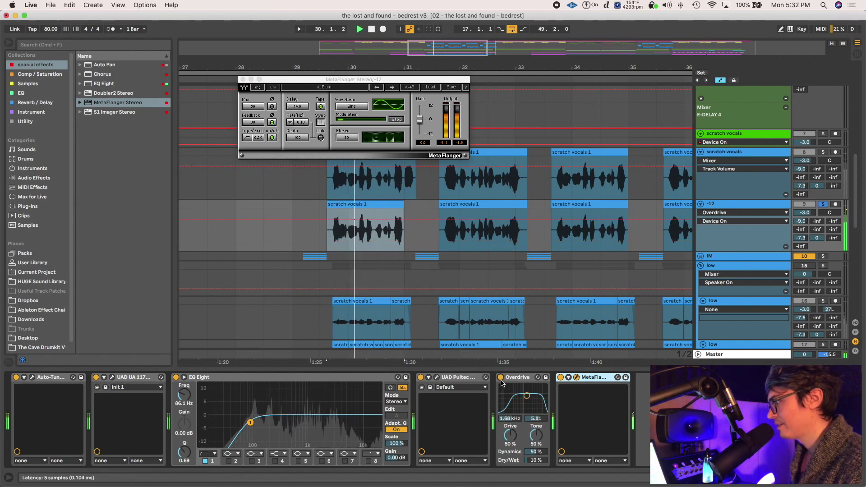
{"action": "left_click", "coordinate": [534, 462]}
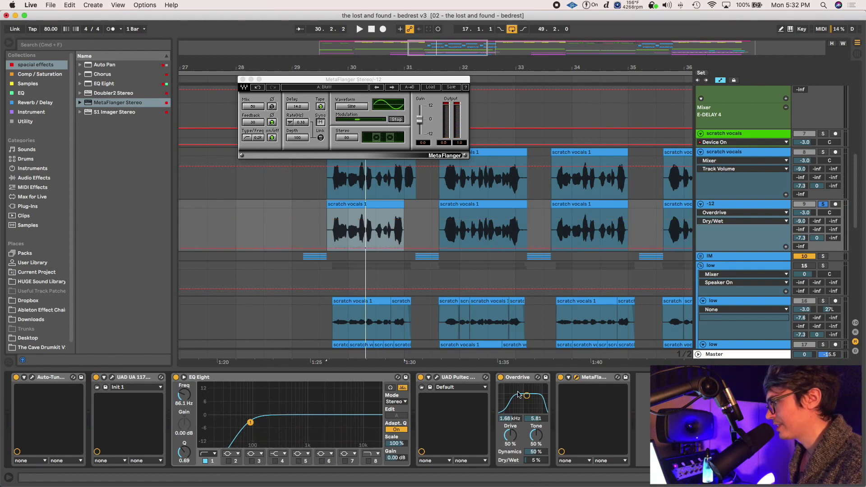
{"action": "key", "text": "space"}
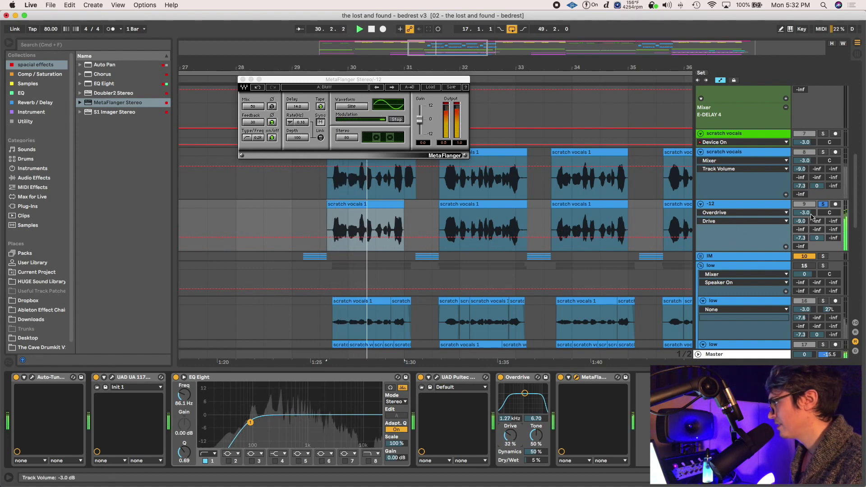
Clear the -12 track's solo and play the passage with the other tracks
{"action": "left_click", "coordinate": [823, 265]}
{"action": "key", "text": "space"}
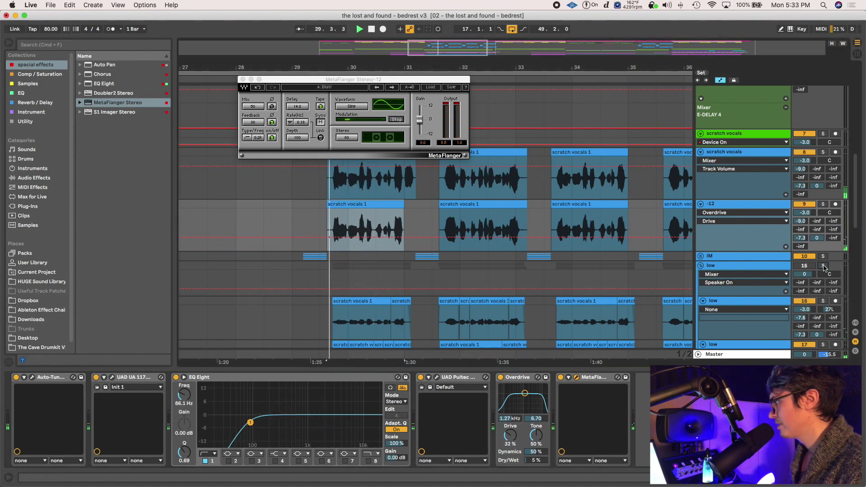
Solo the -12 track and replay the passage to hear it alone
{"action": "left_click", "coordinate": [824, 204]}
{"action": "key", "text": "space"}
{"action": "key", "text": "space"}
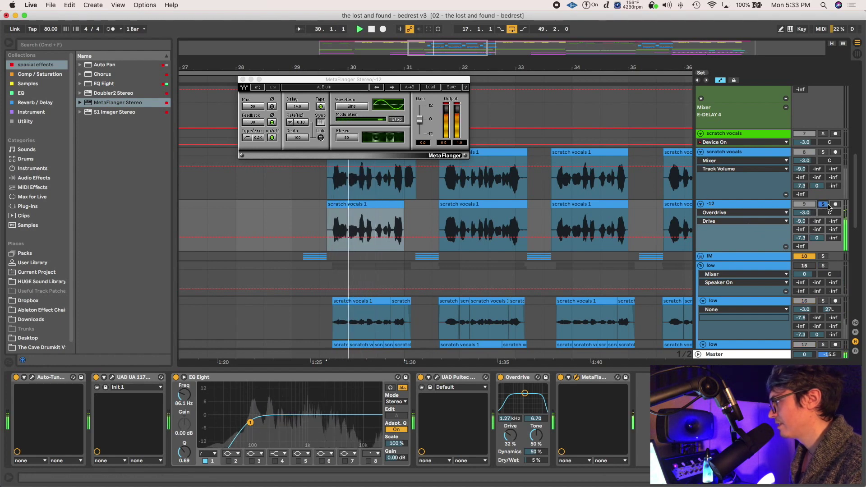
Clear the -12 track's solo and lower its volume to -7.2 dB in the mixer during playback
{"action": "key", "text": "Tab"}
{"action": "scroll", "coordinate": [306, 292], "scroll_direction": "right", "scroll_amount": 5}
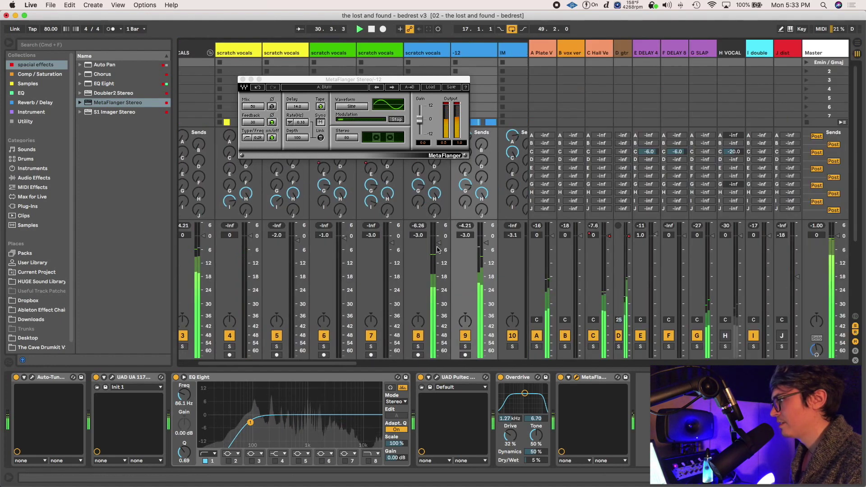
{"action": "left_click_drag", "start_coordinate": [458, 257], "coordinate": [458, 255]}
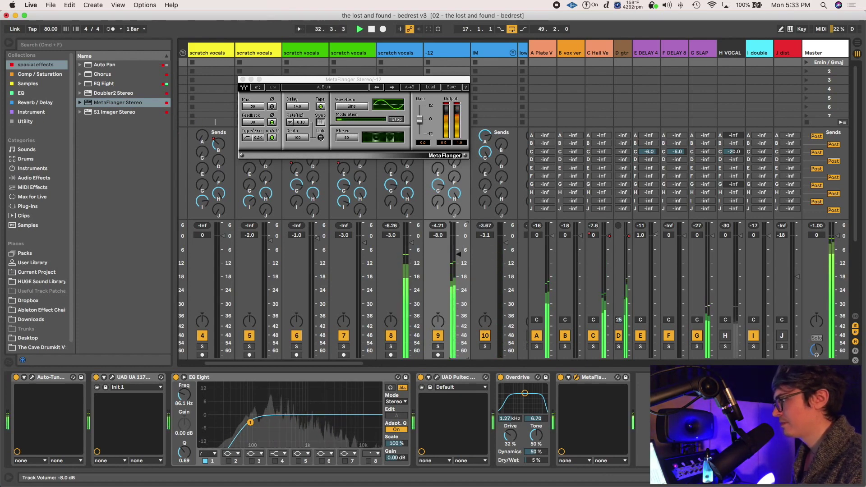
{"action": "key", "text": "Tab"}
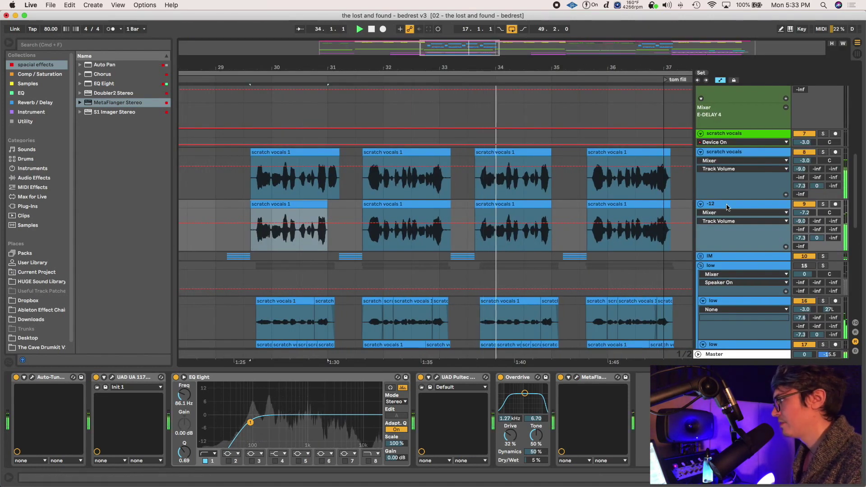
Duplicate the -12 track, rename the copy +12, and switch off its Overdrive and MetaFlanger devices
{"action": "key", "text": "space"}
{"action": "left_click", "coordinate": [751, 204]}
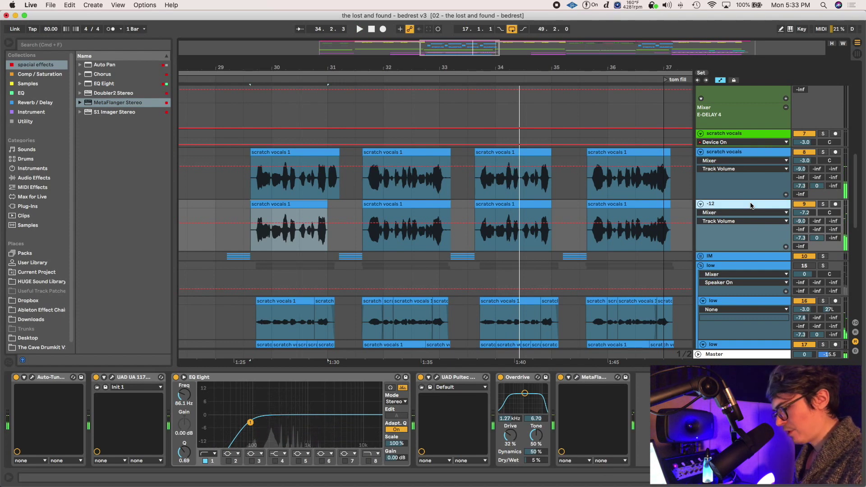
{"action": "key", "text": "super+d"}
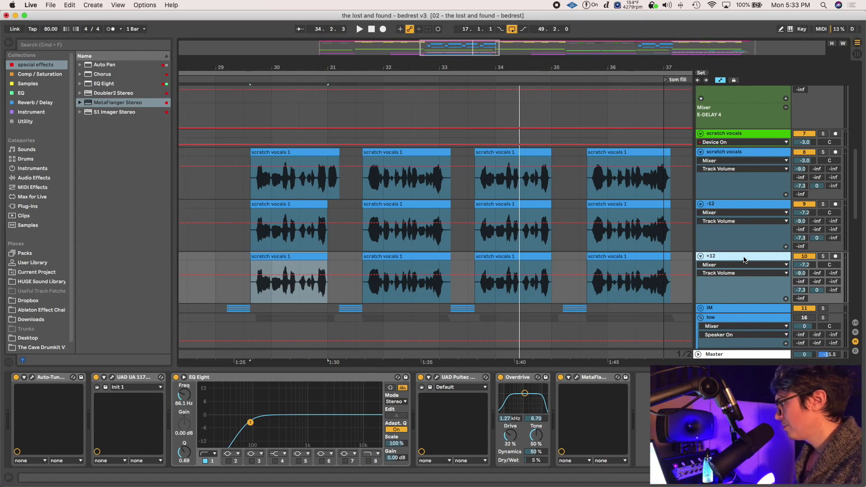
{"action": "left_click", "coordinate": [501, 378]}
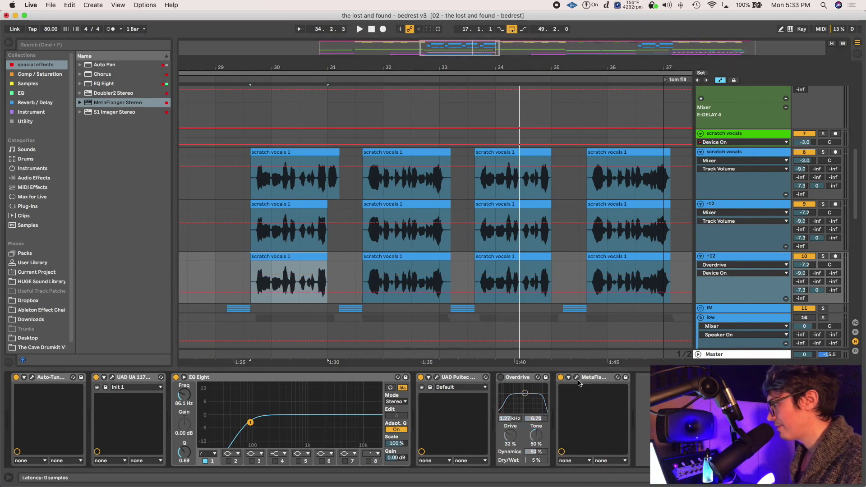
{"action": "left_click", "coordinate": [561, 377]}
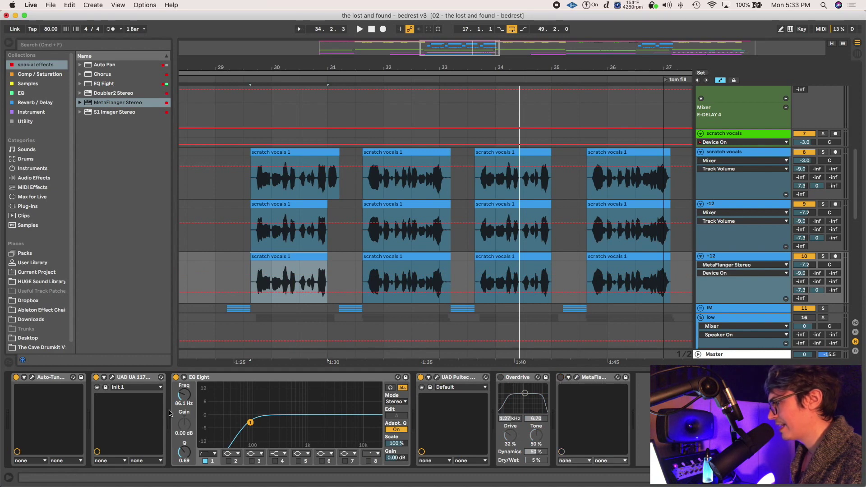
Set Transpose to 12 in the +12 track's Auto-Tune Pro and play the track soloed with the browser hidden
{"action": "left_click", "coordinate": [33, 378]}
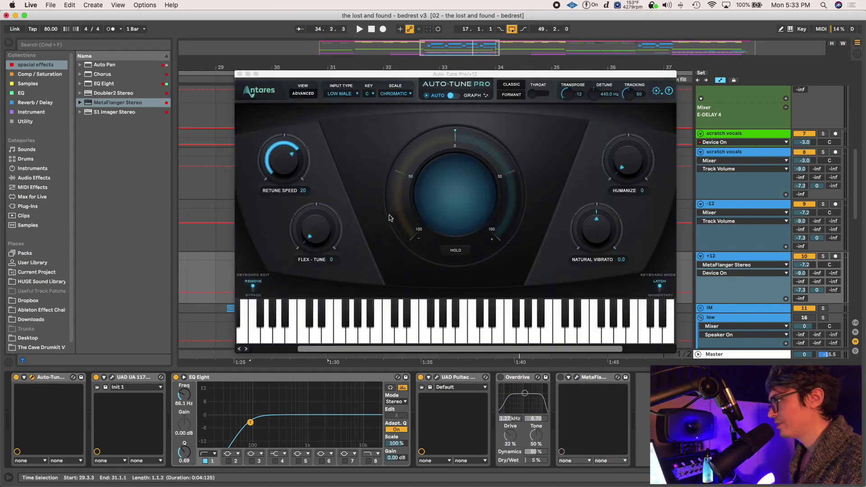
{"action": "left_click_drag", "start_coordinate": [565, 93], "coordinate": [572, 76]}
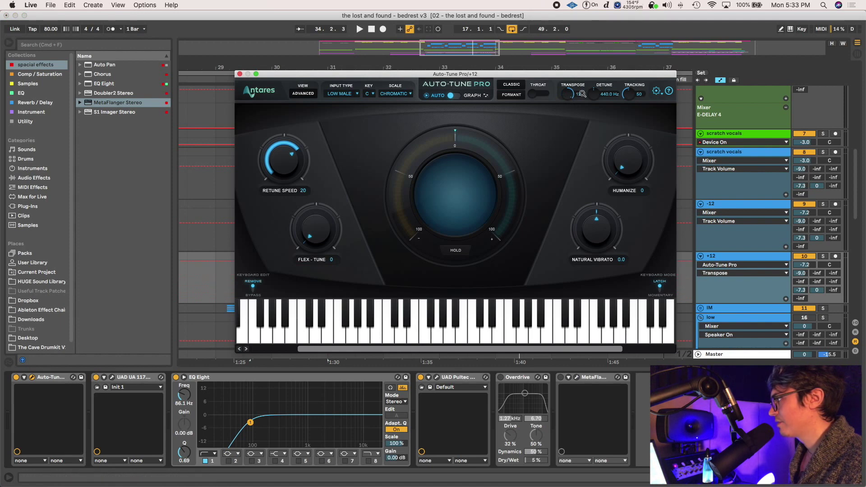
{"action": "left_click", "coordinate": [826, 257]}
{"action": "key", "text": "space"}
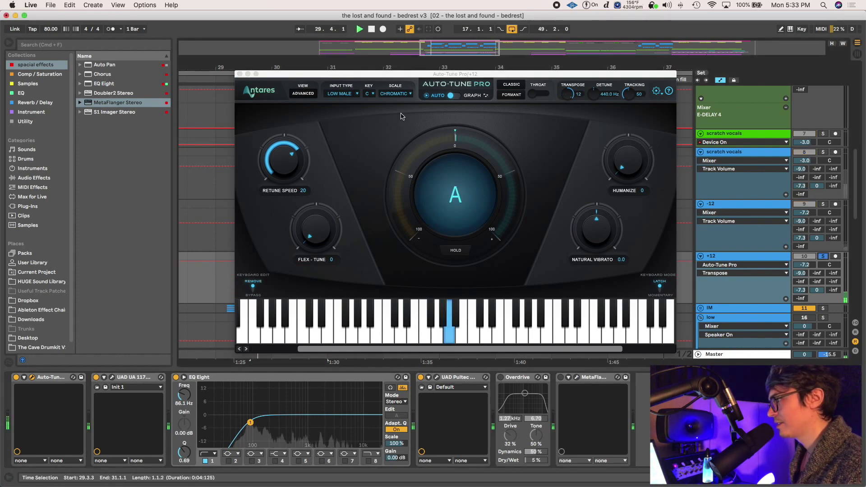
{"action": "key", "text": "super+alt+b"}
{"action": "left_click_drag", "start_coordinate": [281, 74], "coordinate": [290, 52]}
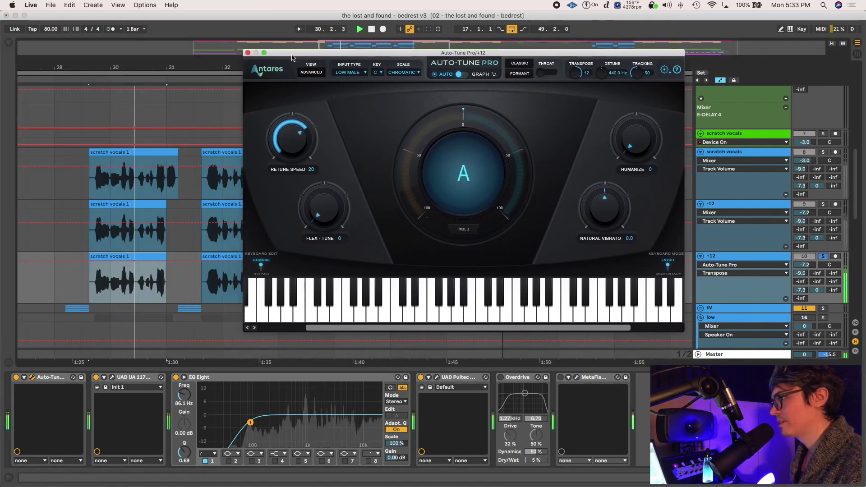
Clear the +12 track's solo, close Auto-Tune Pro and lower the track's volume to -11.1 dB during full playback
{"action": "left_click", "coordinate": [824, 256]}
{"action": "key", "text": "space"}
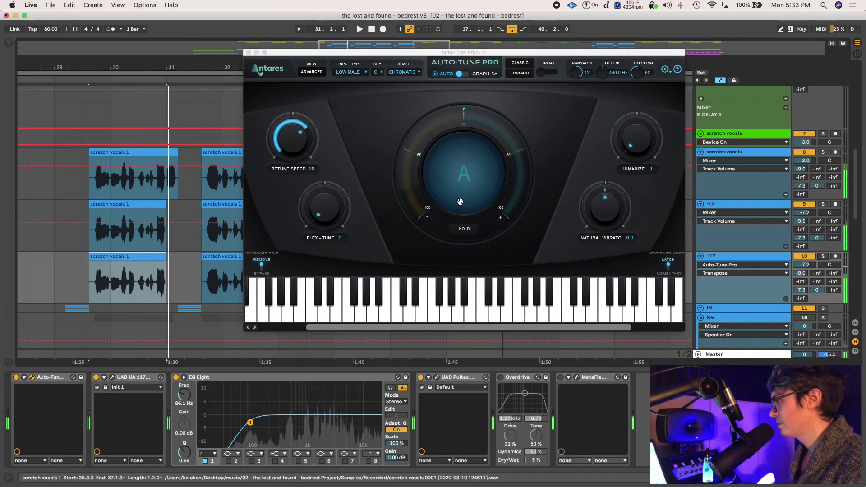
{"action": "key", "text": "space"}
{"action": "left_click", "coordinate": [247, 53]}
{"action": "key", "text": "Tab"}
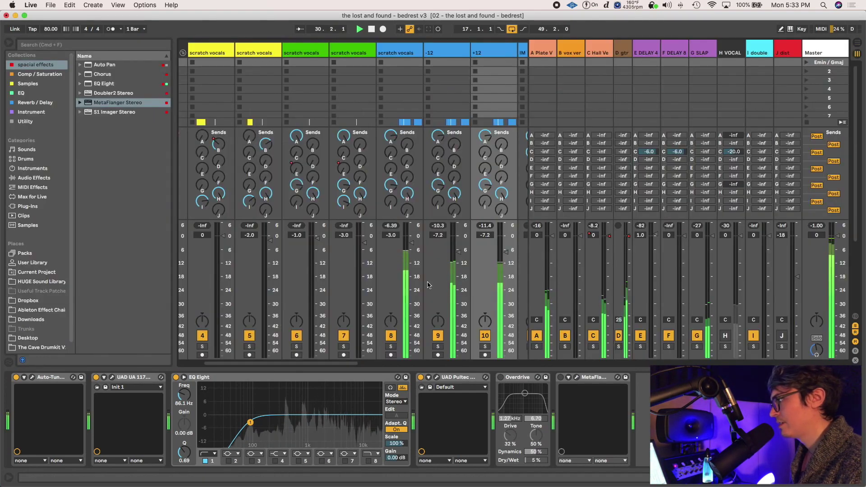
{"action": "left_click_drag", "start_coordinate": [429, 262], "coordinate": [429, 261]}
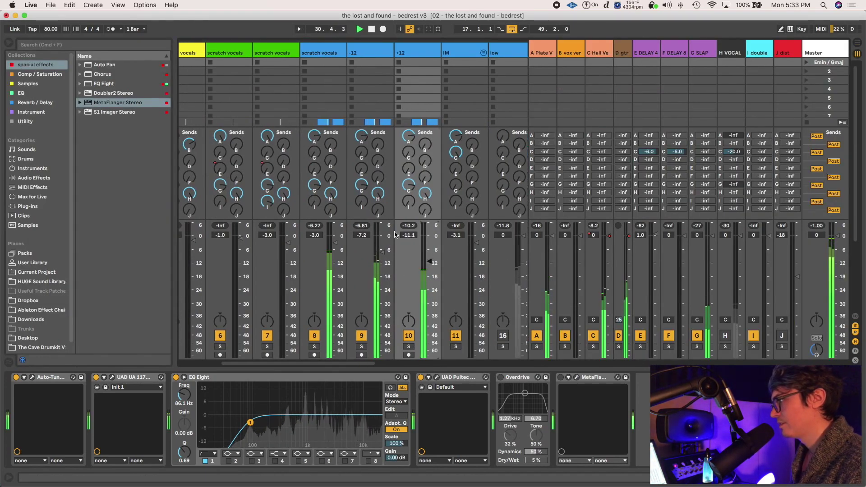
Play the +12 track soloed with MetaFlanger switched back on, and reduce MetaFlanger's Mix to 12
{"action": "key", "text": "space"}
{"action": "key", "text": "s"}
{"action": "key", "text": "space"}
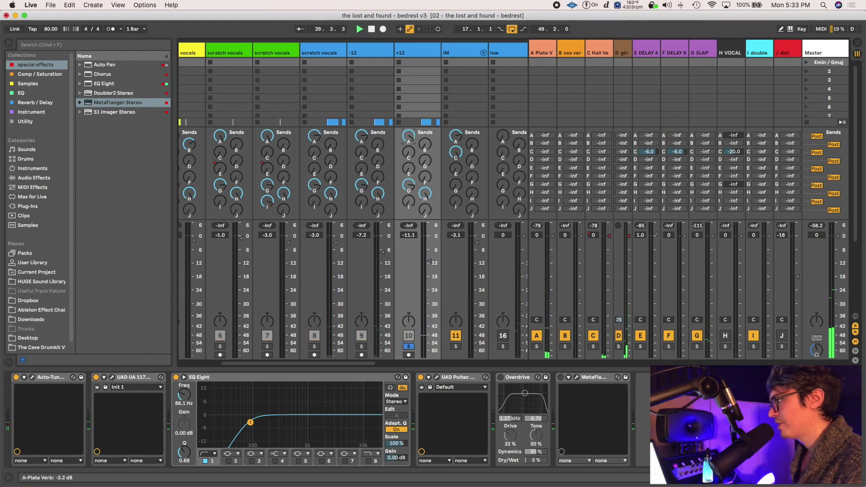
{"action": "key", "text": "space"}
{"action": "left_click", "coordinate": [561, 377]}
{"action": "key", "text": "space"}
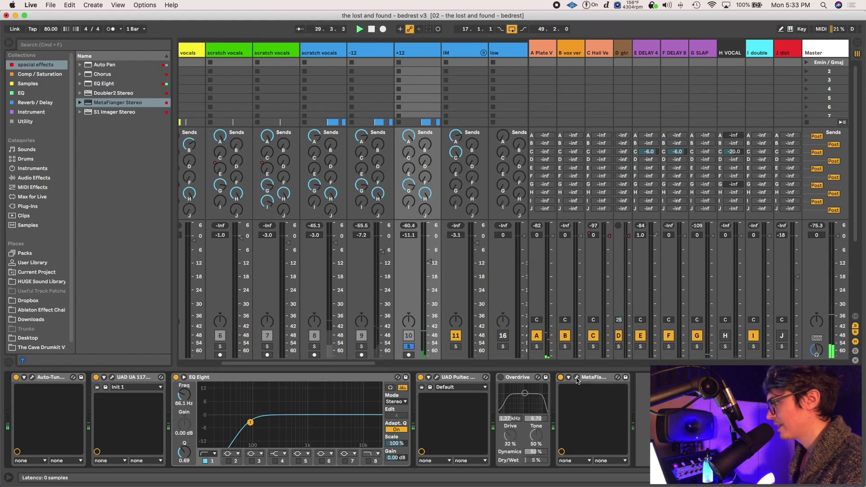
{"action": "left_click", "coordinate": [577, 379]}
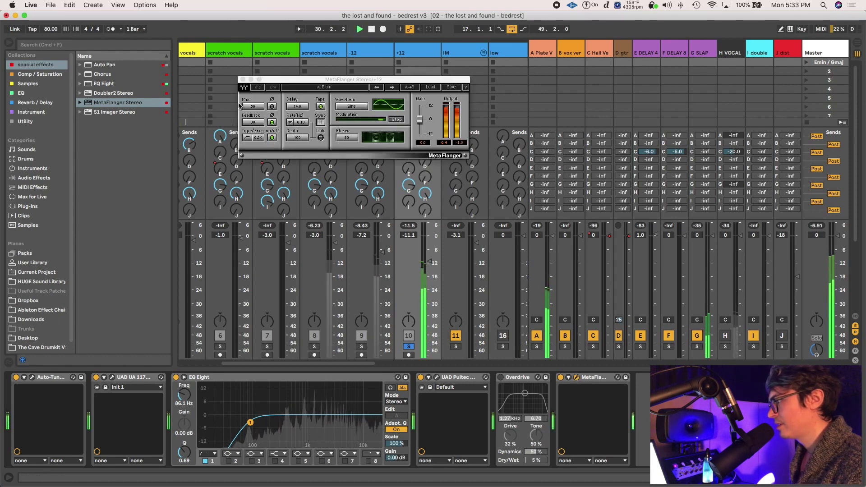
{"action": "left_click_drag", "start_coordinate": [252, 107], "coordinate": [252, 111]}
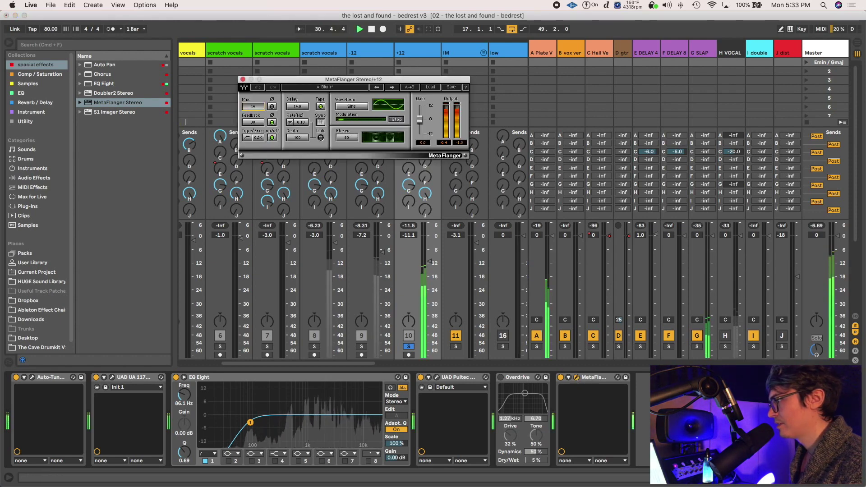
{"action": "key", "text": "space"}
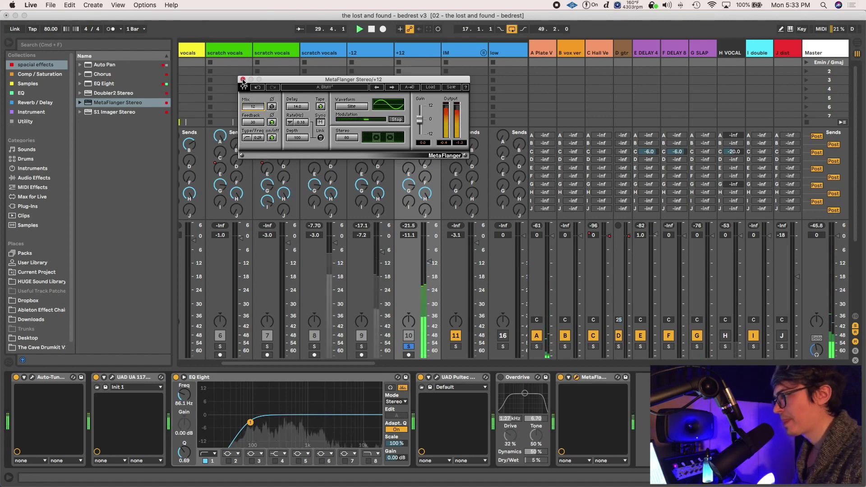
{"action": "left_click", "coordinate": [243, 80]}
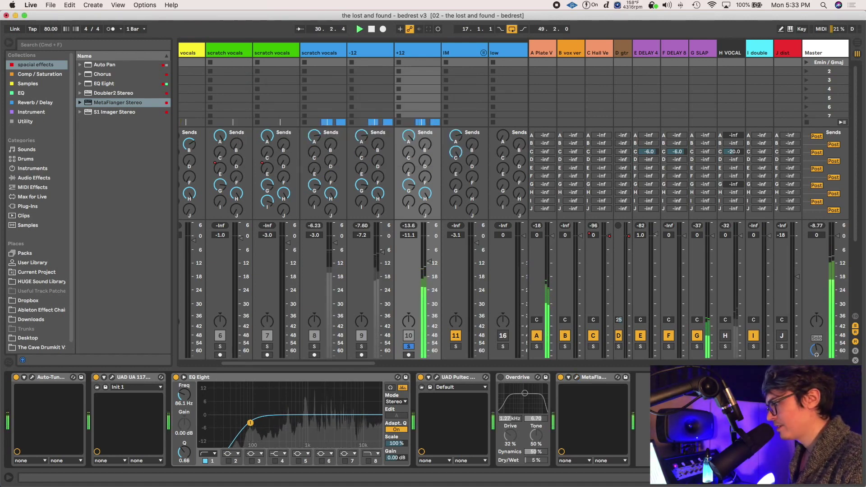
In the +12 track's EQ Eight, raise band 1's low cut and enable band 8 as a high cut at 12.6 kHz, Q 0.58
{"action": "left_click", "coordinate": [369, 461]}
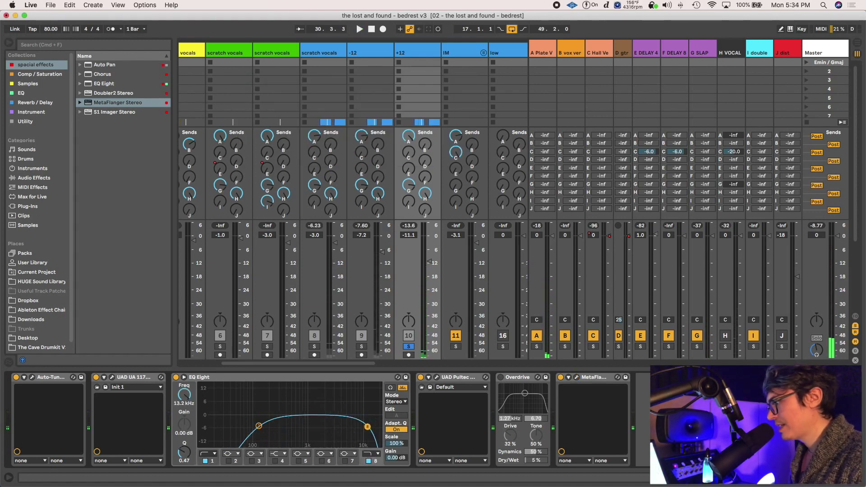
{"action": "key", "text": "space"}
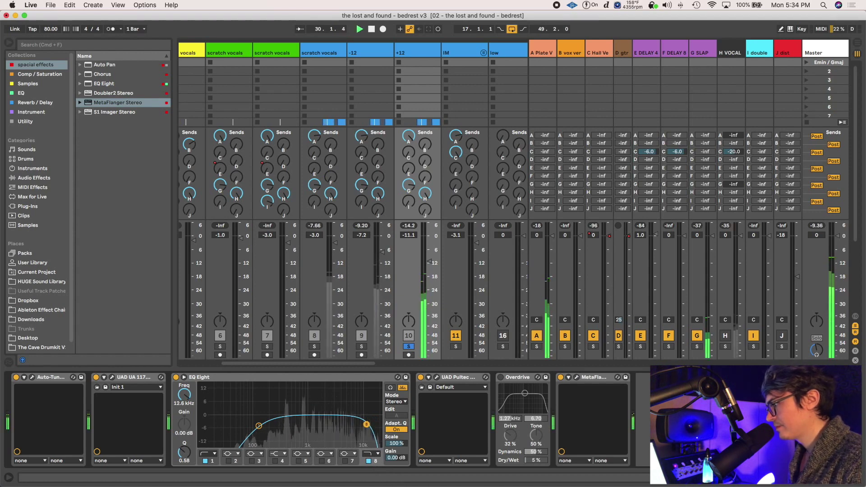
{"action": "key", "text": "space"}
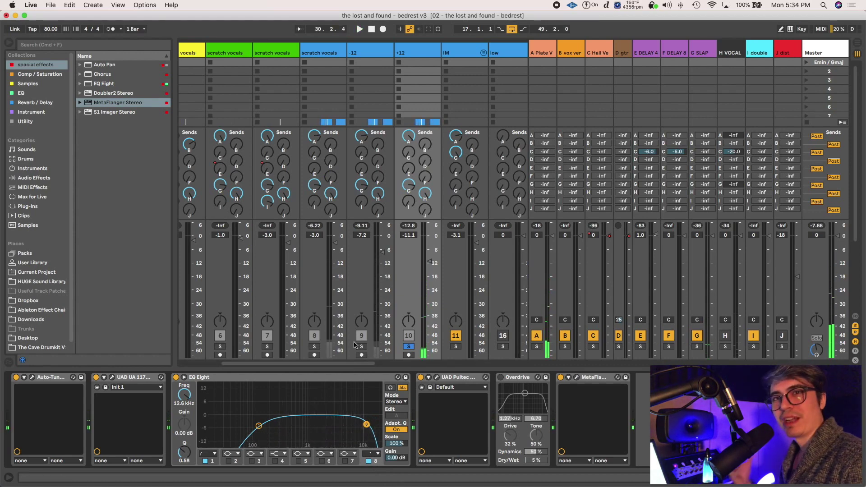
Play the -12 and +12 tracks soloed together, panning them to 9L and 13R and raising their A sends to -2.5 and -1.6
{"action": "key", "text": "space"}
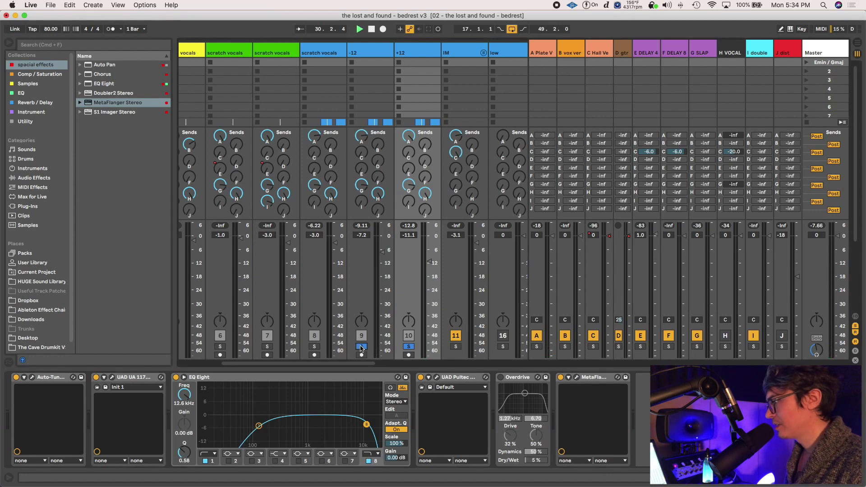
{"action": "left_click", "coordinate": [361, 347]}
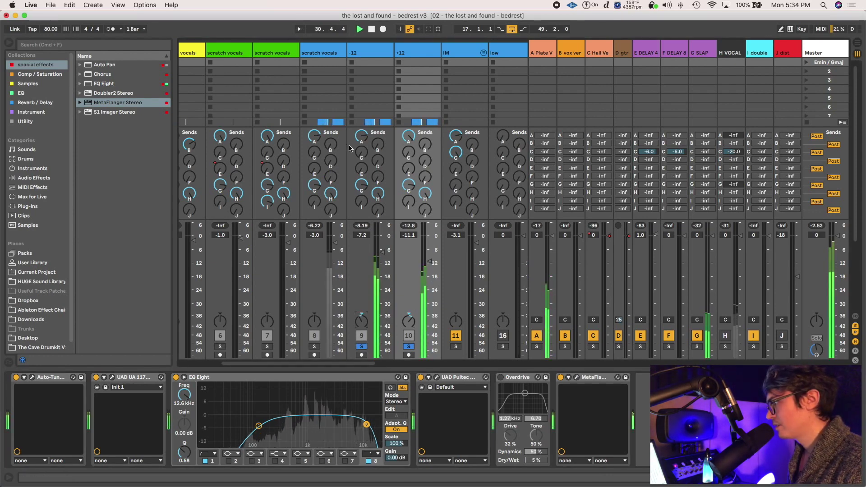
Play both octave tracks in the full mix, set -12's volume to -9.8 dB and return to the arrangement with the device view hidden
{"action": "left_click", "coordinate": [316, 346]}
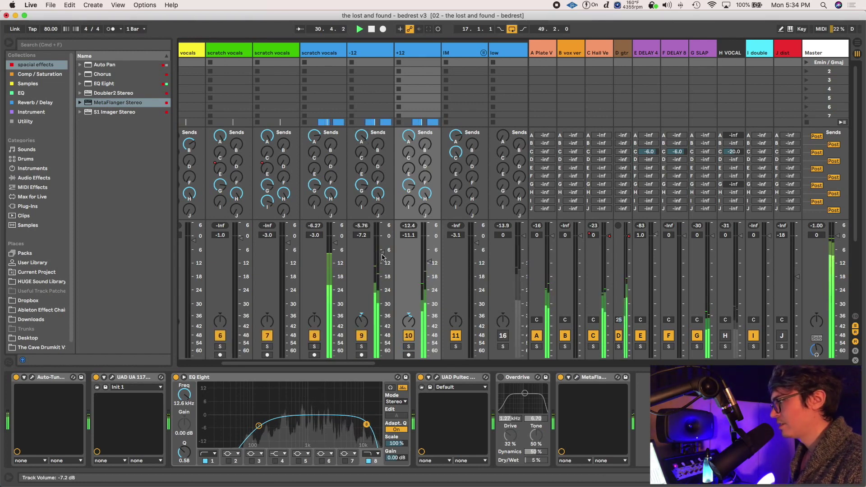
{"action": "key", "text": "Tab"}
{"action": "scroll", "coordinate": [204, 145], "scroll_direction": "left", "scroll_amount": 5}
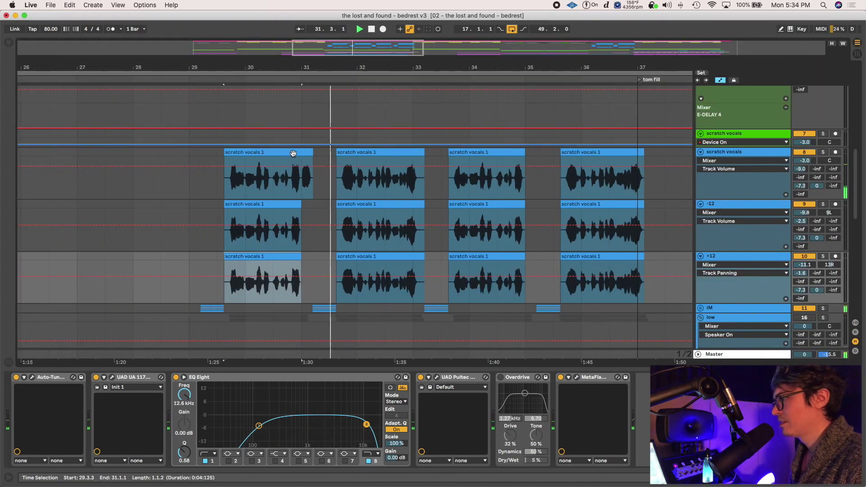
{"action": "left_click", "coordinate": [861, 482]}
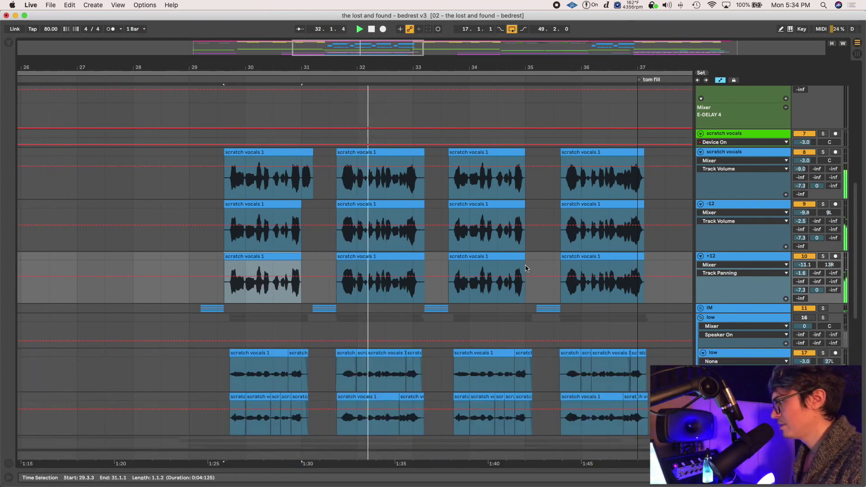
Deactivate the -12 and +12 tracks, activate the low group and start playback from 29.3.1
{"action": "left_click", "coordinate": [217, 116]}
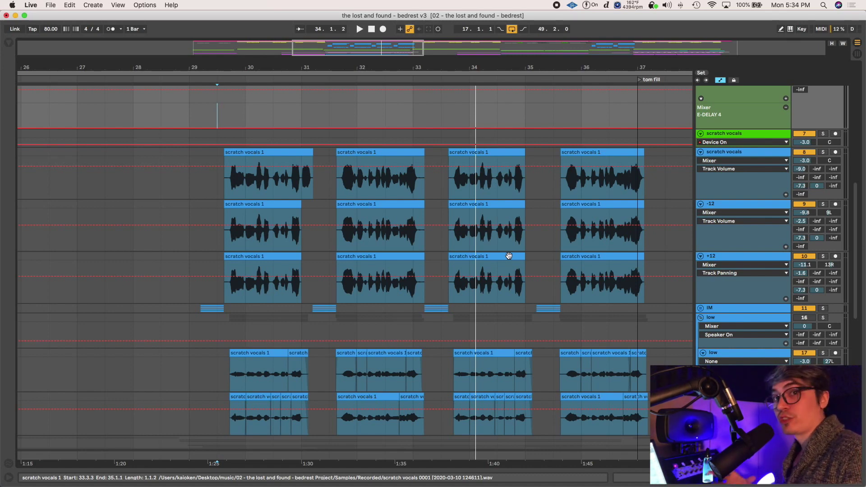
{"action": "left_click", "coordinate": [804, 205]}
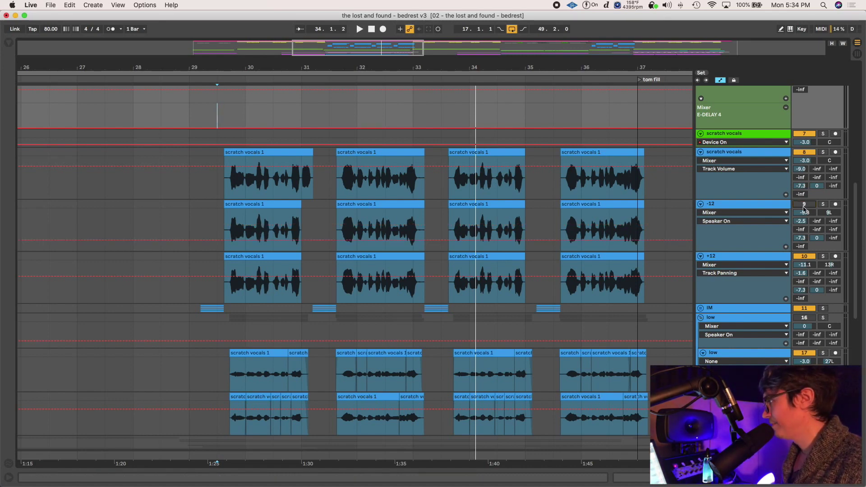
{"action": "left_click", "coordinate": [806, 258]}
{"action": "left_click", "coordinate": [805, 319]}
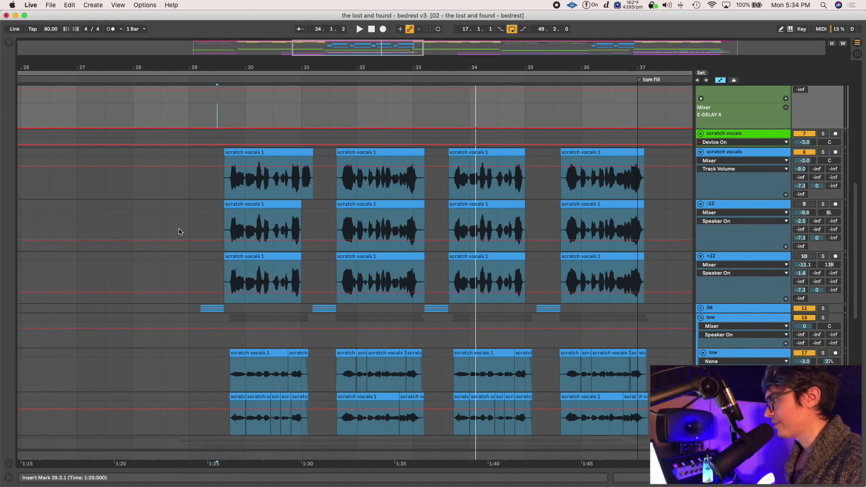
{"action": "left_click", "coordinate": [217, 320]}
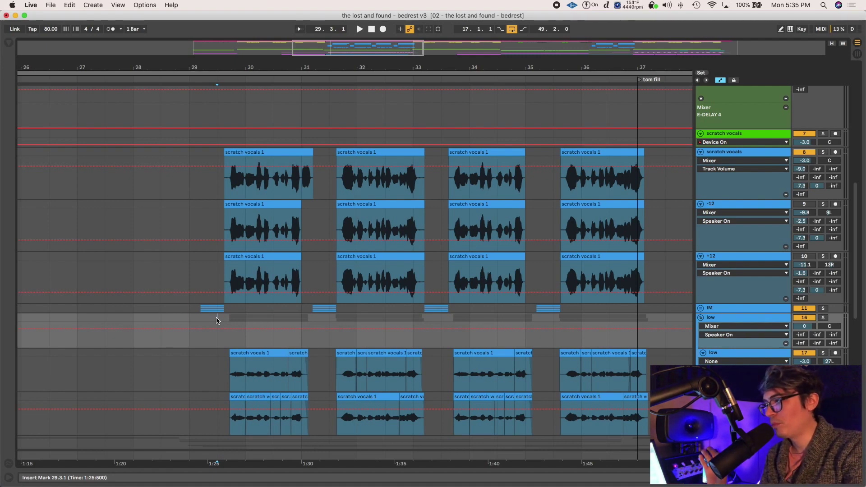
{"action": "key", "text": "space"}
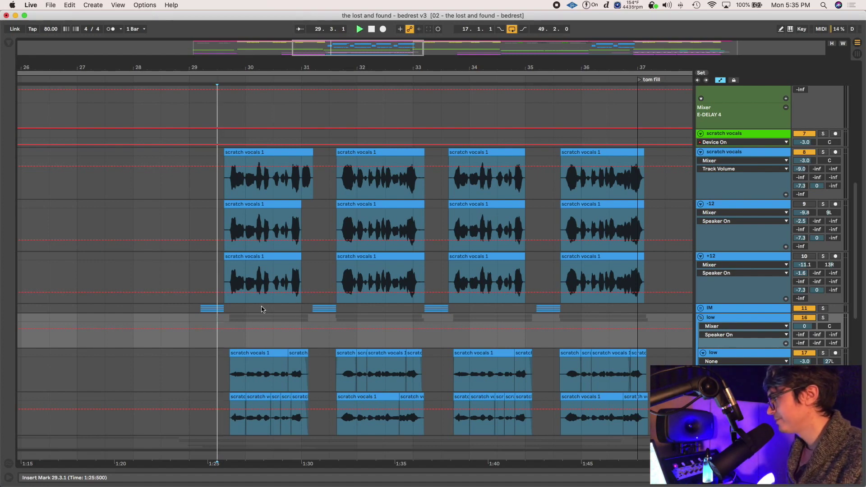
Solo the -12 track briefly during playback, clear the solo and restart the passage
{"action": "left_click", "coordinate": [824, 205]}
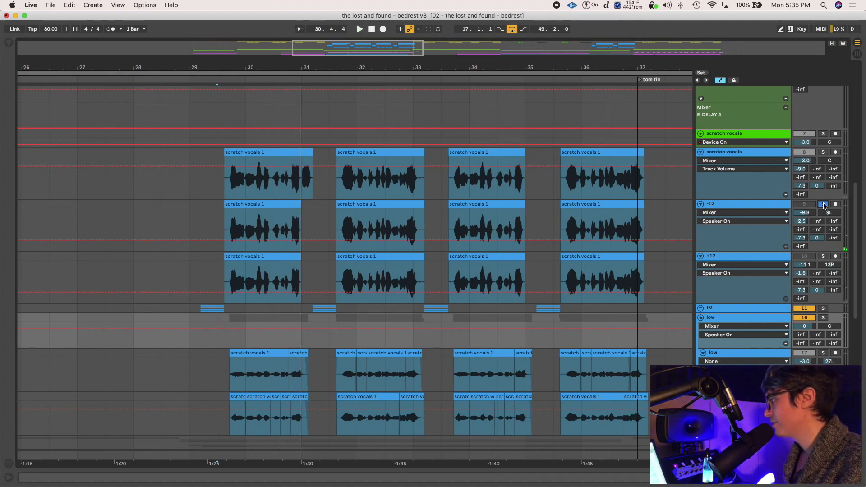
{"action": "left_click", "coordinate": [825, 204]}
{"action": "key", "text": "space"}
{"action": "key", "text": "space"}
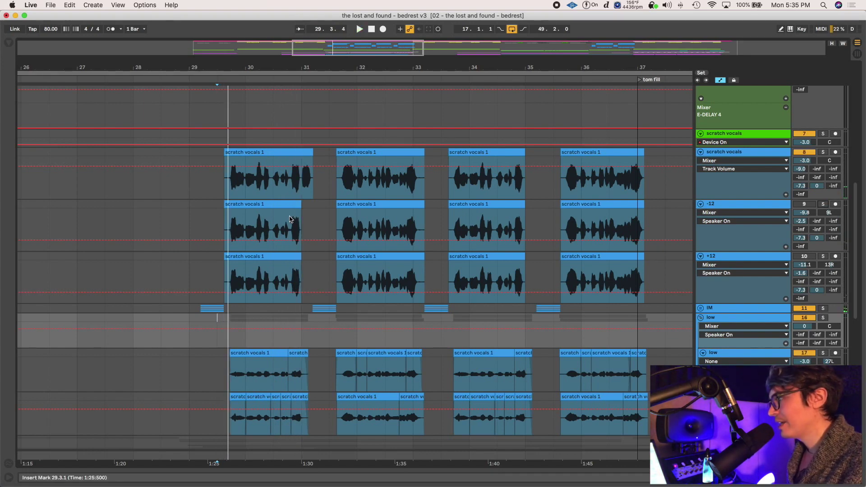
Replay from 29.3.1 with the +12 track active, lower its volume to -12.1 dB, and deactivate it after stopping
{"action": "left_click", "coordinate": [215, 155]}
{"action": "key", "text": "space"}
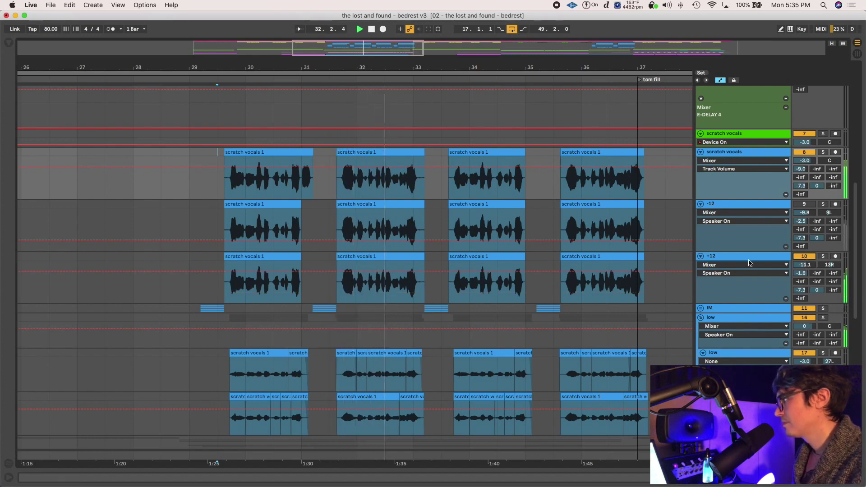
{"action": "left_click_drag", "start_coordinate": [805, 265], "coordinate": [804, 270]}
{"action": "key", "text": "space"}
{"action": "left_click", "coordinate": [810, 257]}
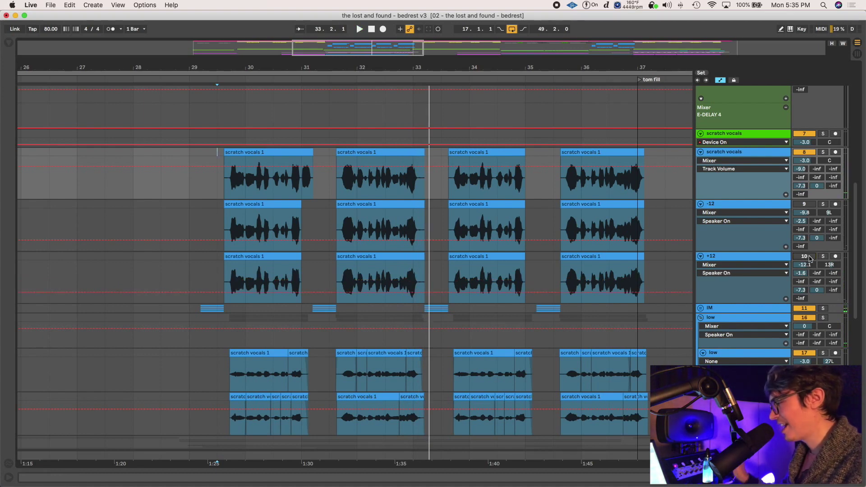